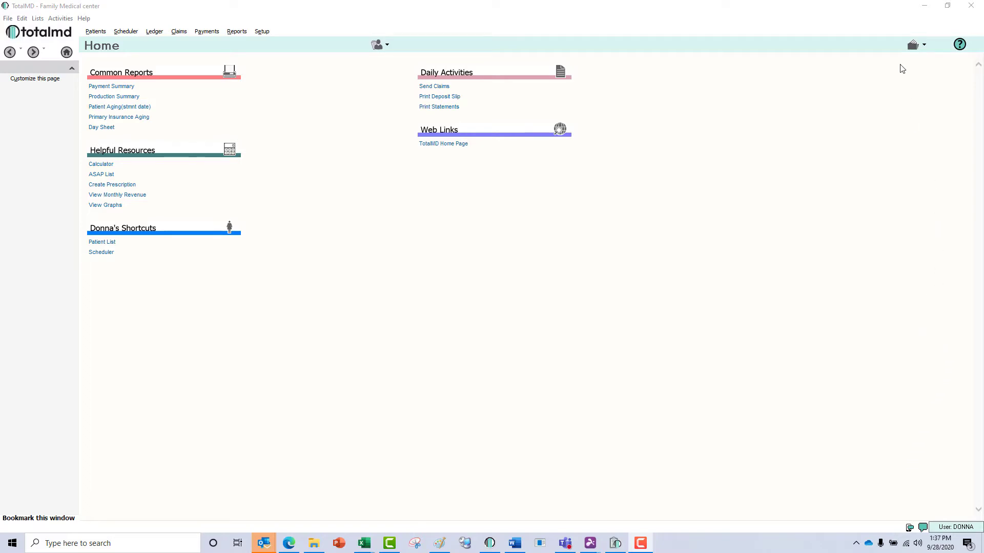
Open the Document Center and select the patient from the Patient dropdown to list their document types.
{"action": "left_click", "coordinate": [911, 47]}
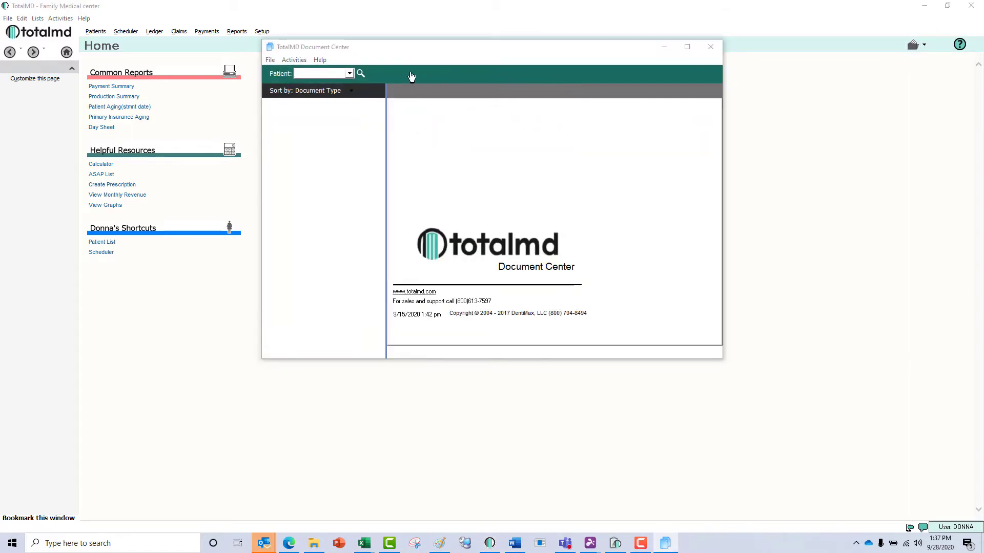
{"action": "left_click", "coordinate": [349, 74]}
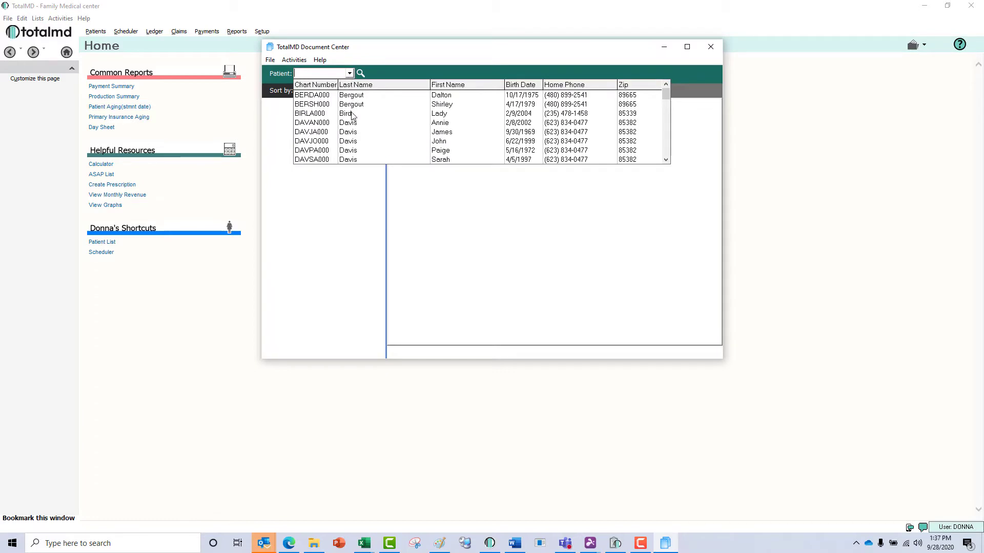
{"action": "left_click", "coordinate": [353, 113]}
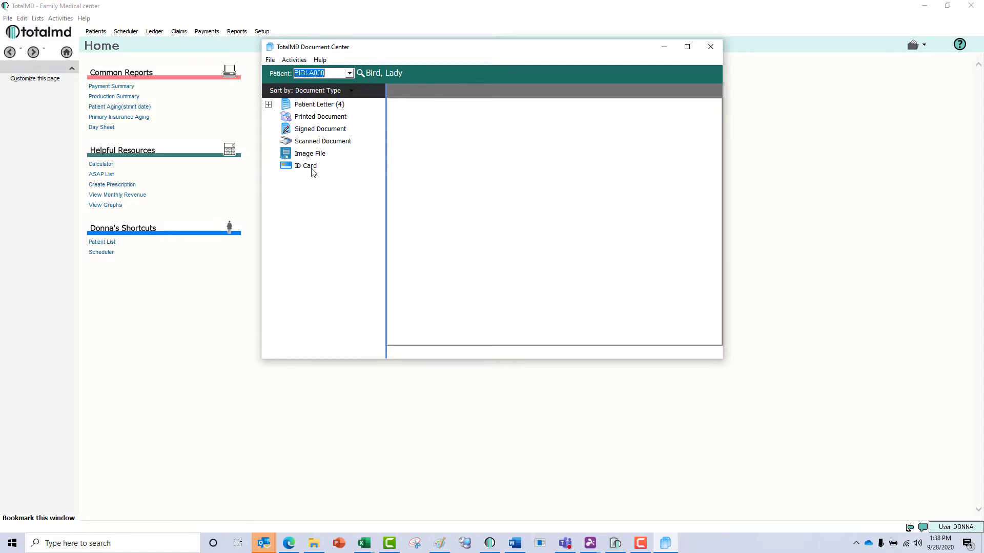
Delete the HIPAA Agreement letter from the patient's Patient Letter list.
{"action": "left_click", "coordinate": [317, 105]}
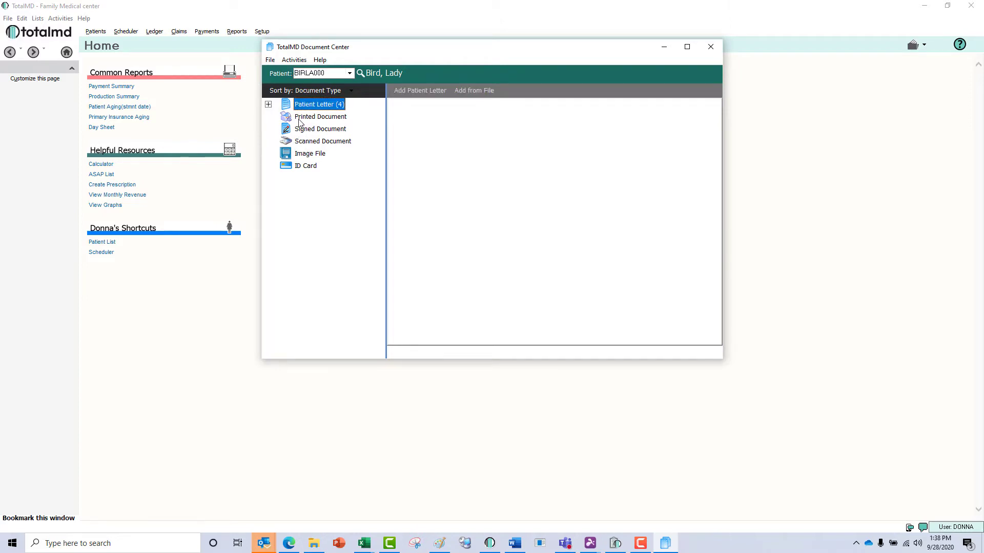
{"action": "left_click", "coordinate": [267, 105]}
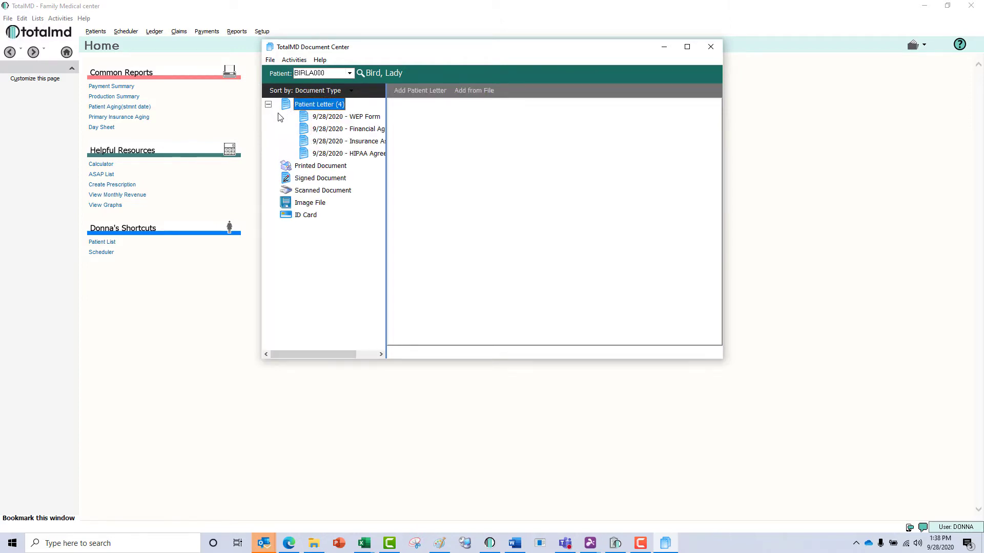
{"action": "left_click", "coordinate": [342, 118]}
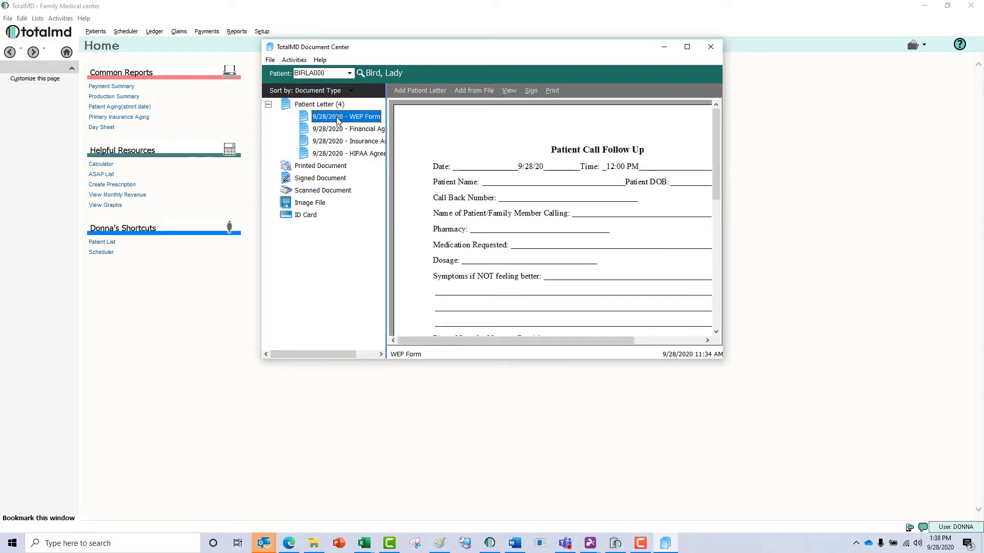
{"action": "left_click", "coordinate": [347, 152]}
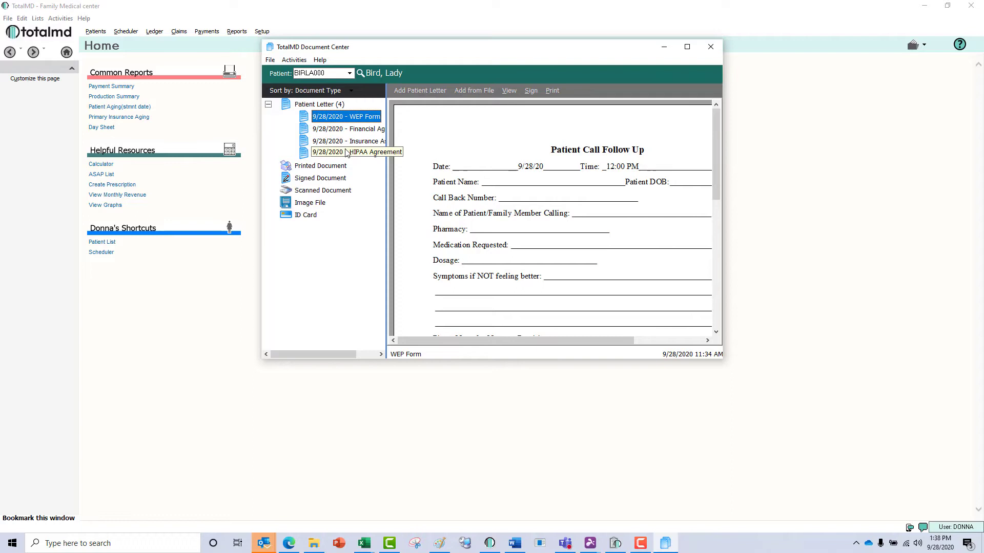
{"action": "right_click", "coordinate": [346, 153]}
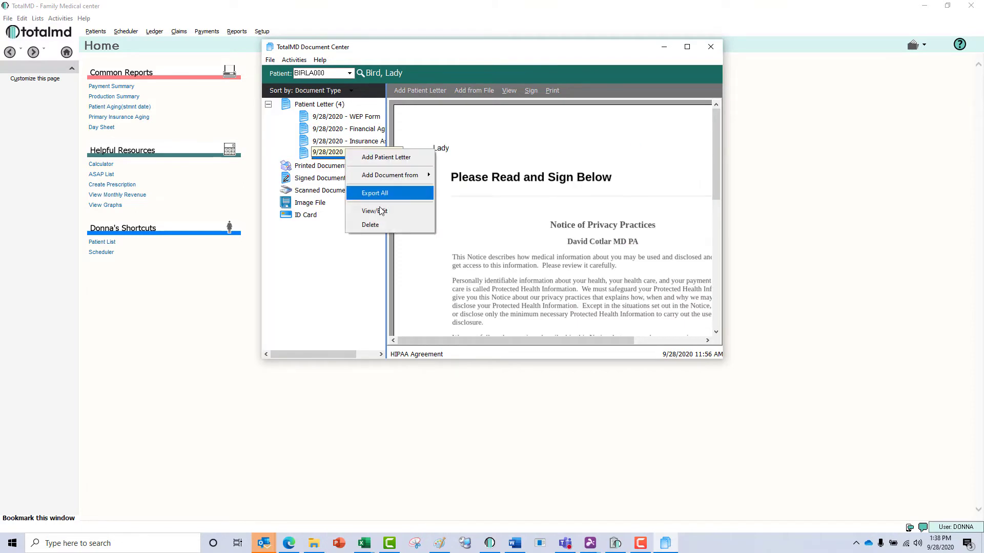
{"action": "left_click", "coordinate": [382, 223]}
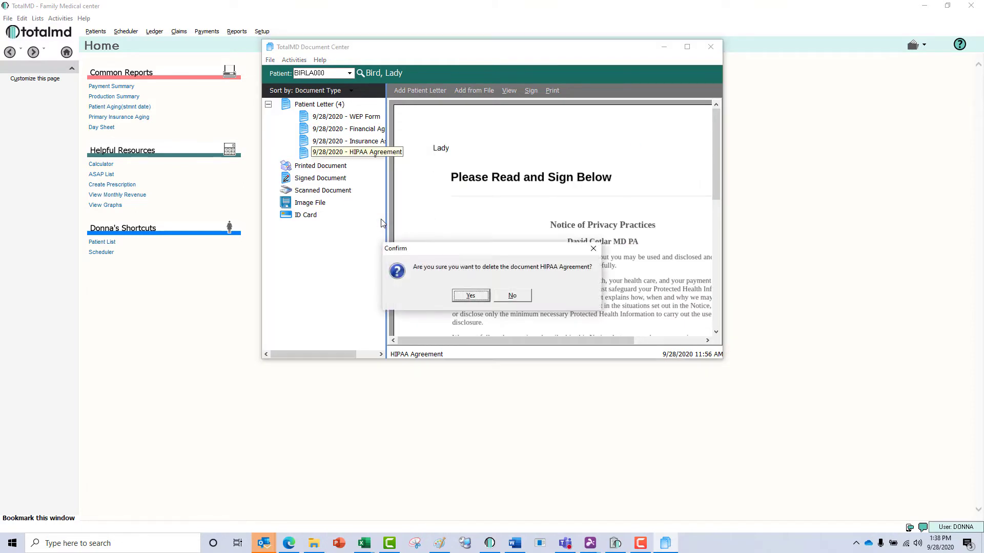
{"action": "left_click", "coordinate": [471, 296]}
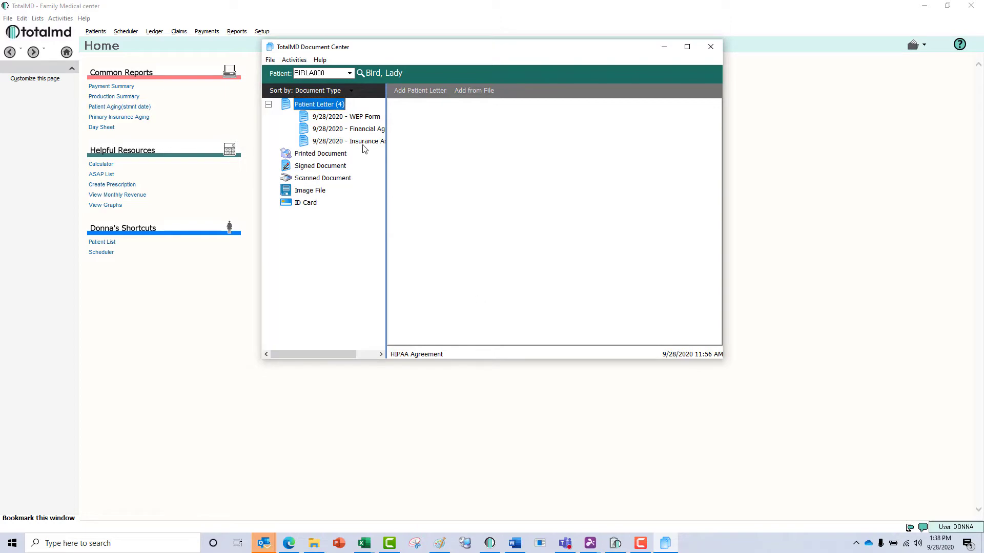
View the WEP Form letter in its own window, then save and close it.
{"action": "left_click", "coordinate": [372, 117]}
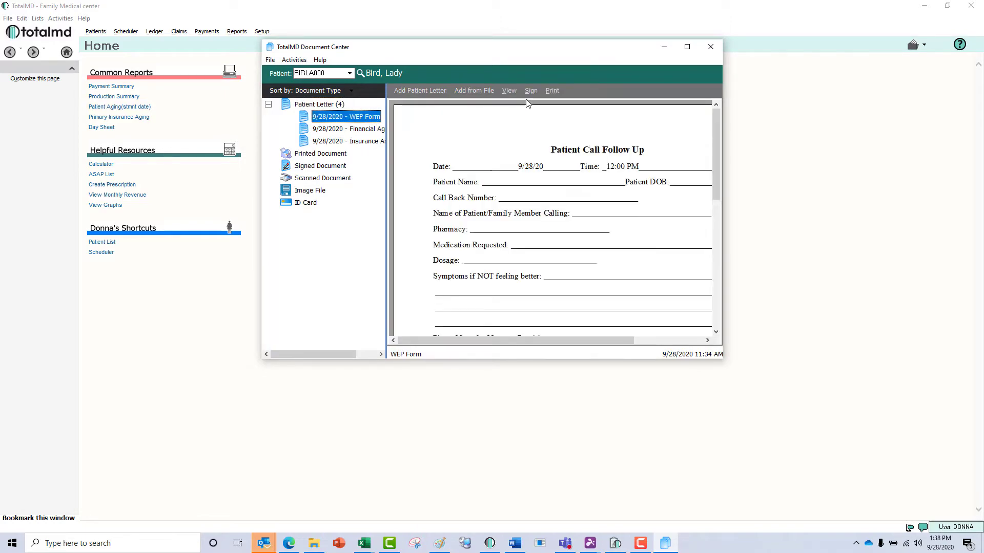
{"action": "left_click", "coordinate": [509, 90]}
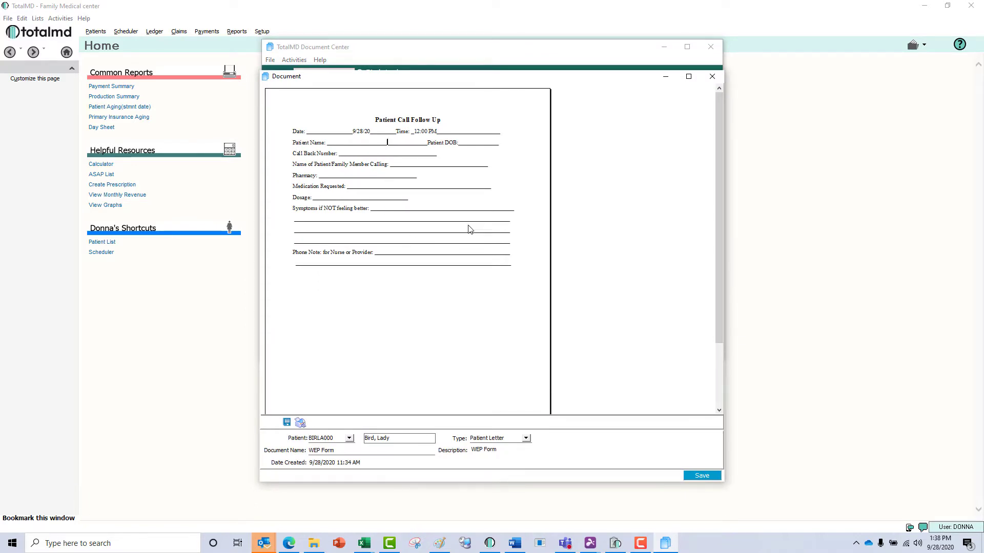
{"action": "left_click", "coordinate": [700, 475]}
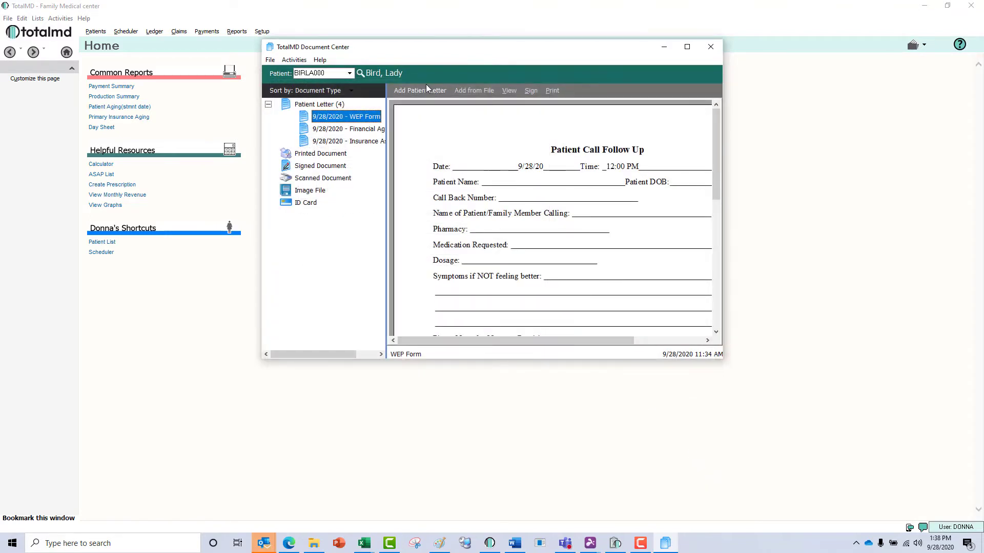
Delete the HIPAA Agreement template and open Psych Financial Agreement in Document Builder for editing.
{"action": "left_click", "coordinate": [466, 94]}
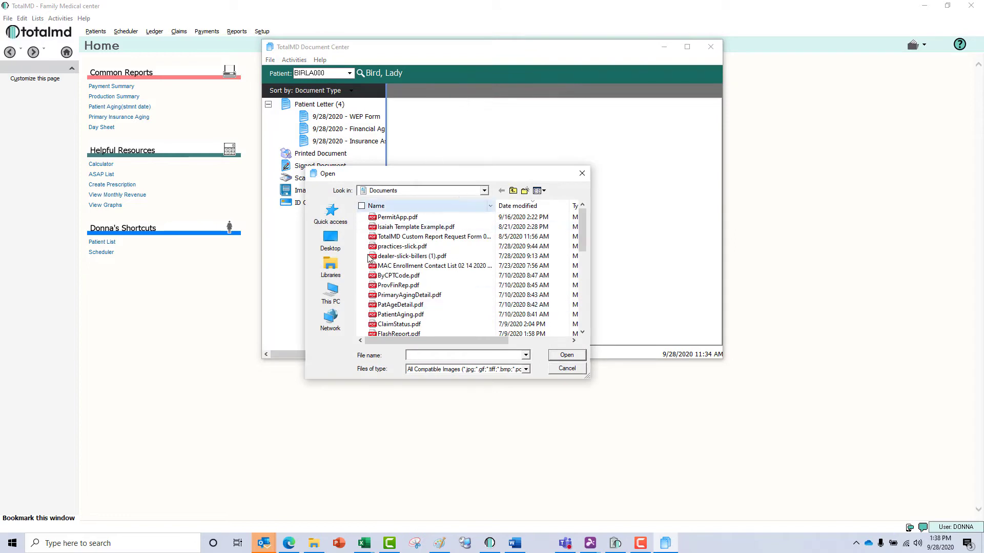
{"action": "left_click", "coordinate": [567, 369]}
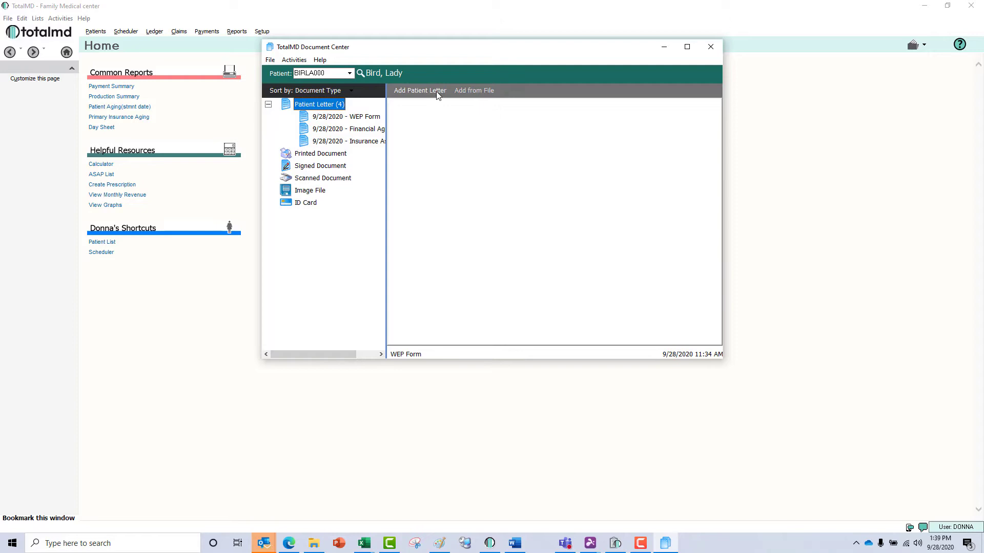
{"action": "left_click", "coordinate": [438, 94]}
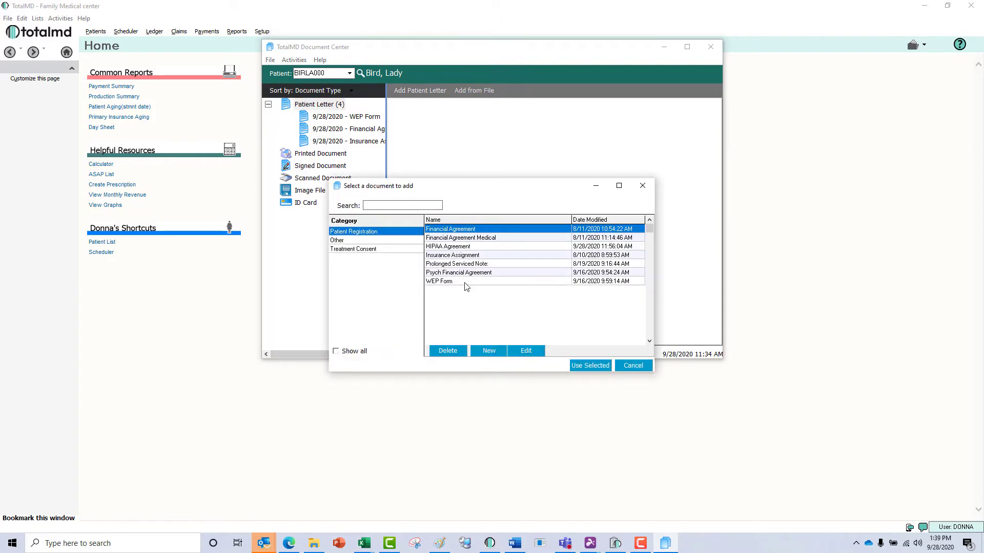
{"action": "left_click", "coordinate": [462, 247]}
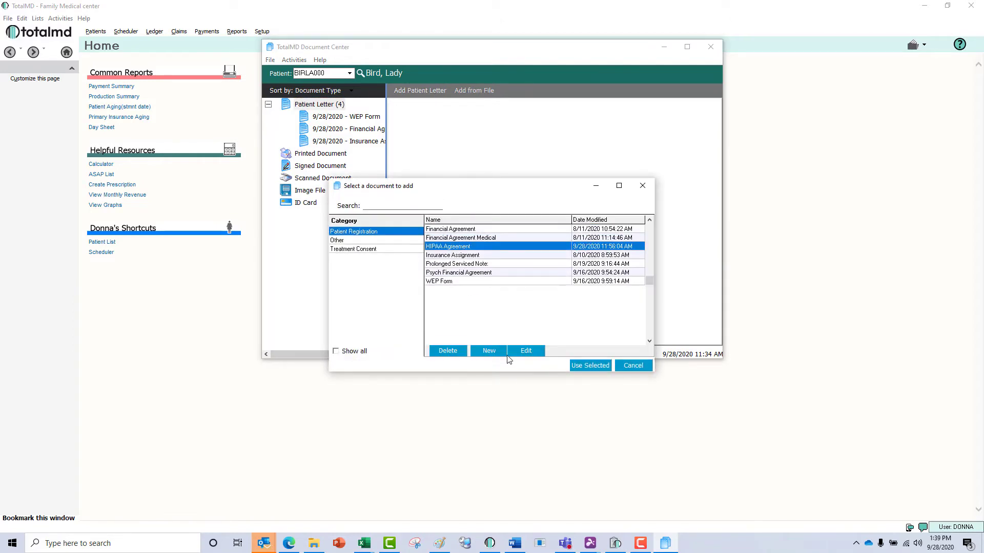
{"action": "left_click", "coordinate": [456, 351]}
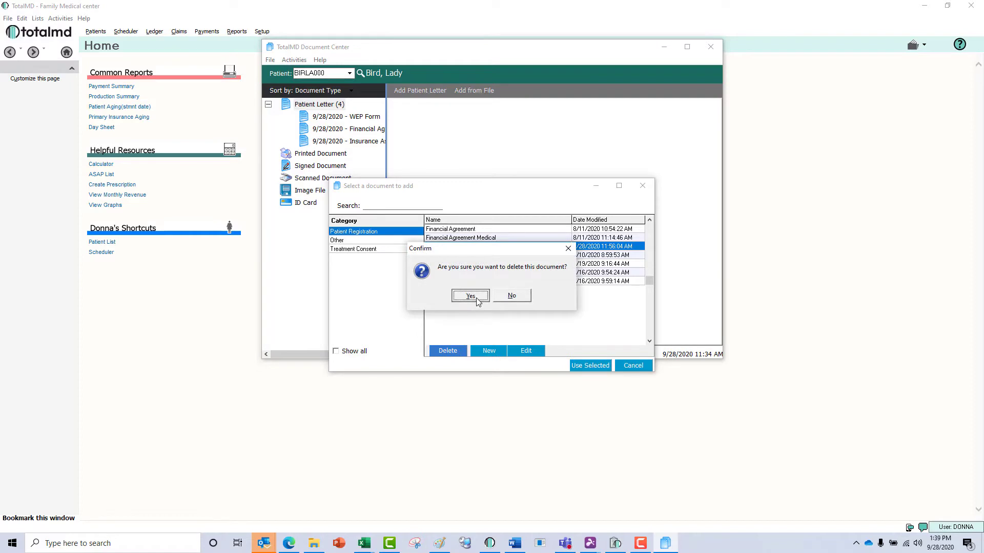
{"action": "left_click", "coordinate": [470, 295]}
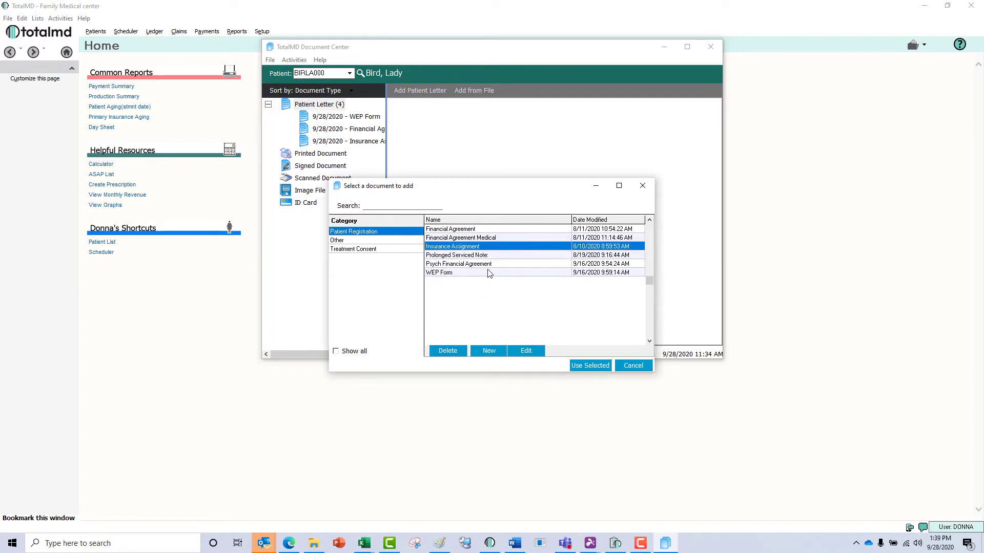
{"action": "left_click", "coordinate": [484, 265]}
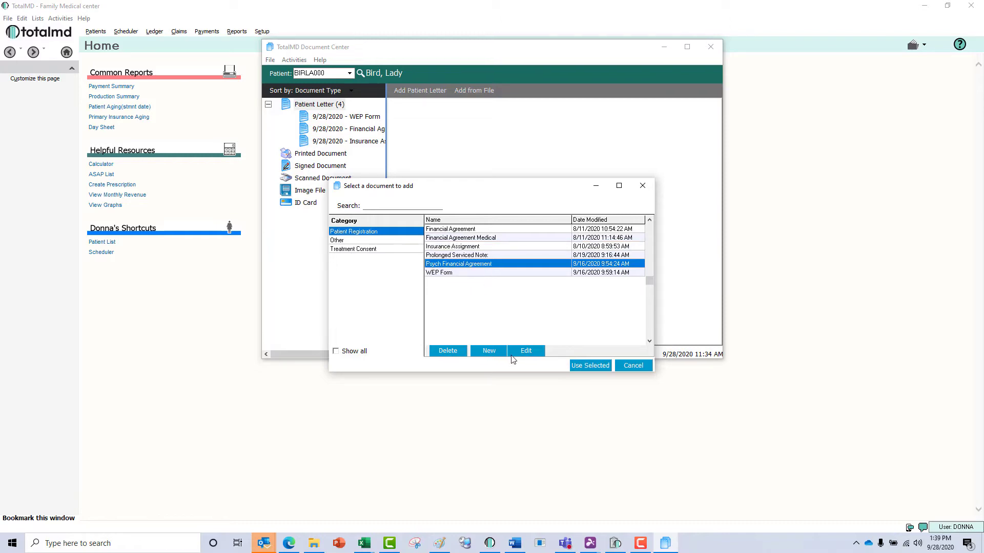
{"action": "left_click", "coordinate": [525, 351]}
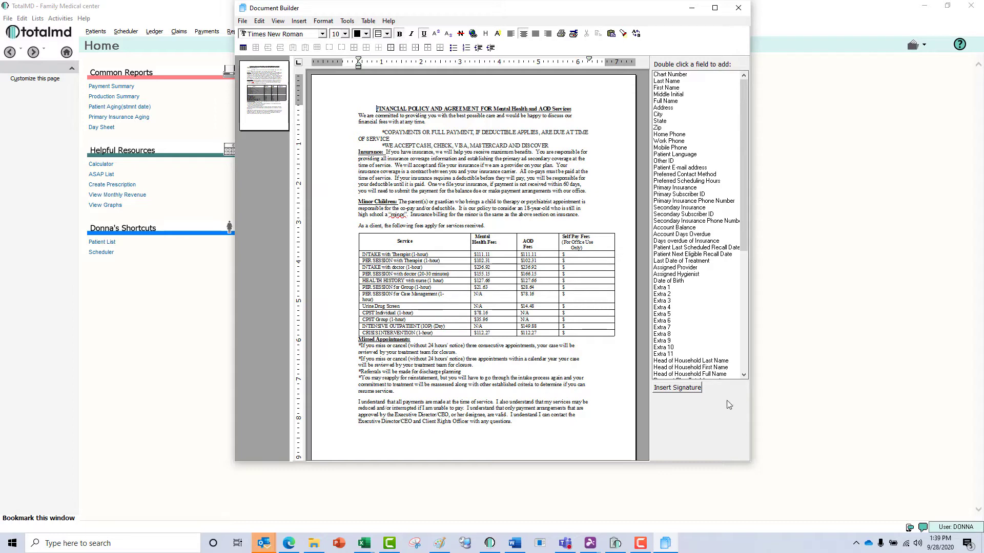
Insert a signature field for the signer at the end of the agreement text.
{"action": "key", "text": "ctrl+End"}
{"action": "left_click", "coordinate": [687, 390]}
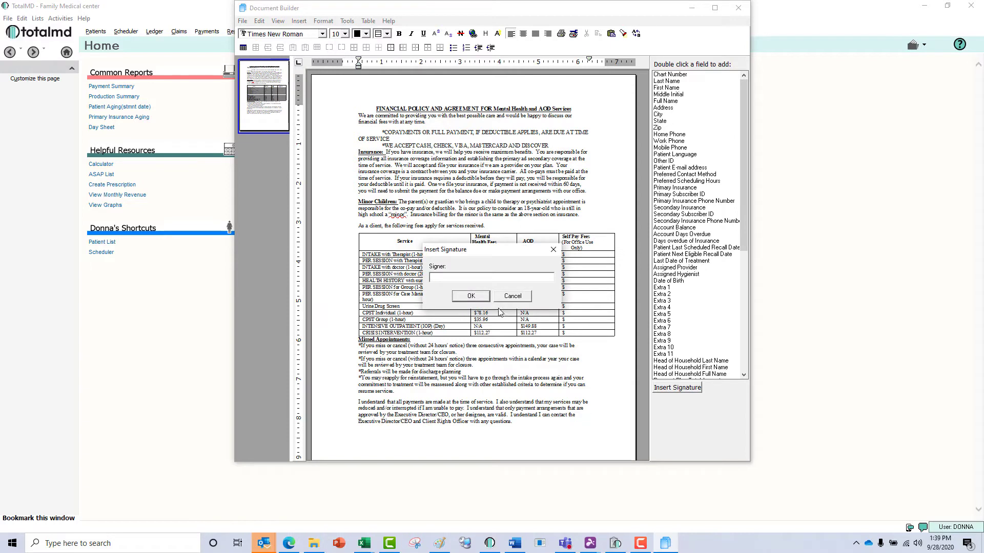
{"action": "left_click", "coordinate": [489, 276]}
{"action": "type", "text": "Donna"}
{"action": "left_click", "coordinate": [468, 298]}
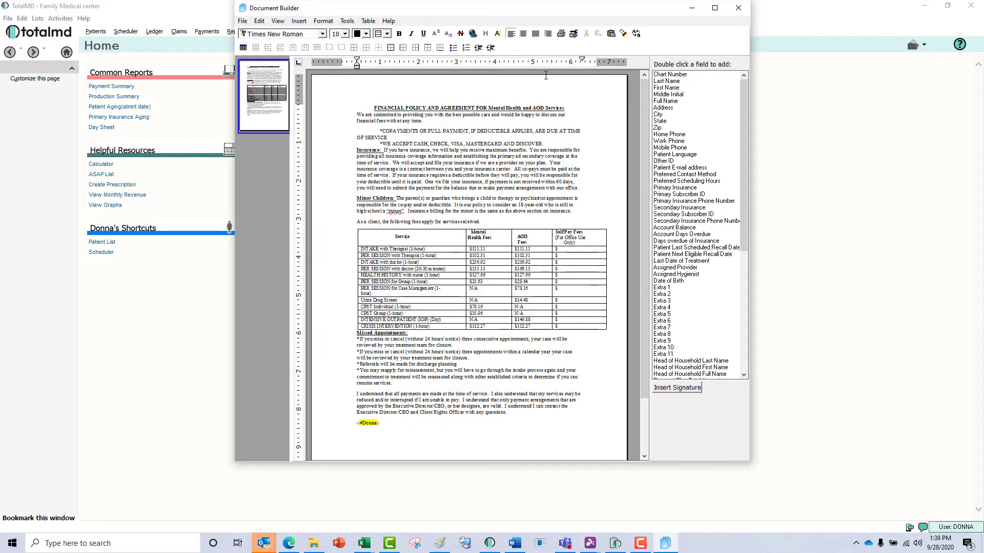
Close Document Builder through its File menu.
{"action": "left_click", "coordinate": [249, 23]}
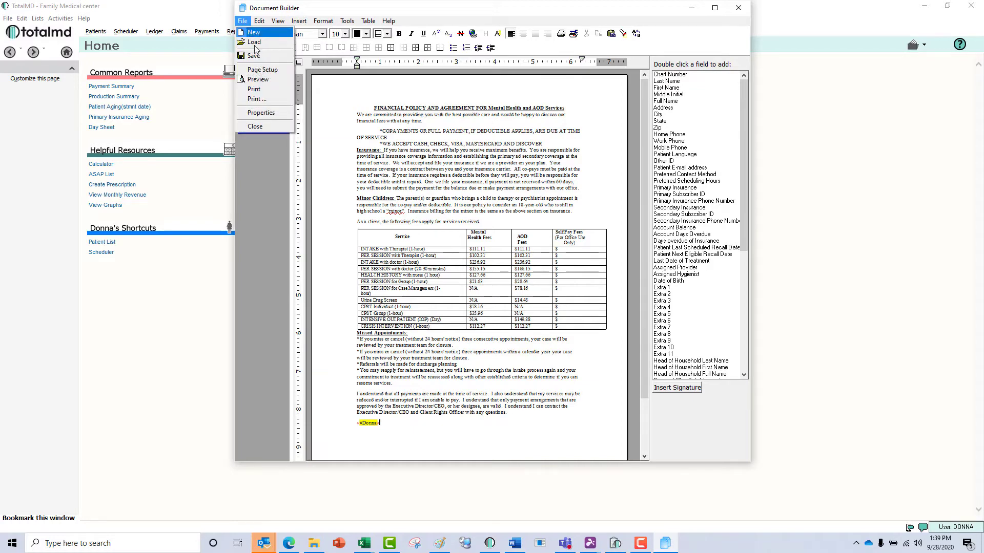
{"action": "left_click", "coordinate": [242, 21]}
{"action": "left_click", "coordinate": [242, 21]}
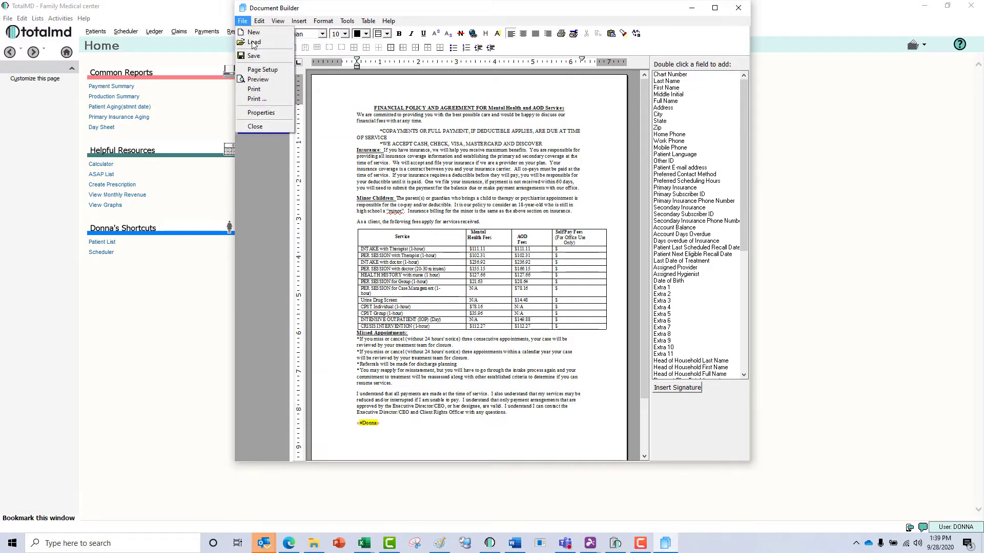
{"action": "left_click", "coordinate": [256, 126]}
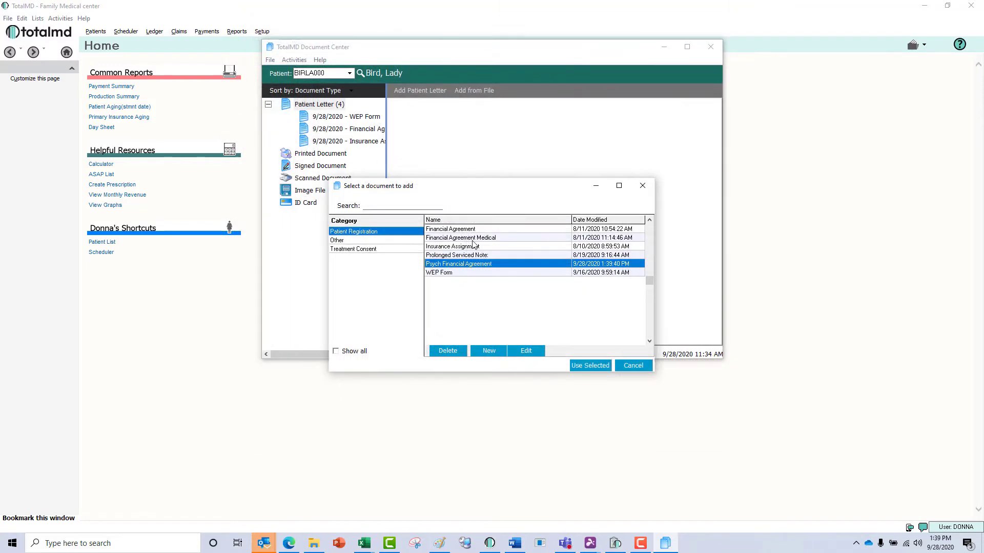
Create a new registration document, entering 'HIP' as its name.
{"action": "left_click", "coordinate": [489, 353]}
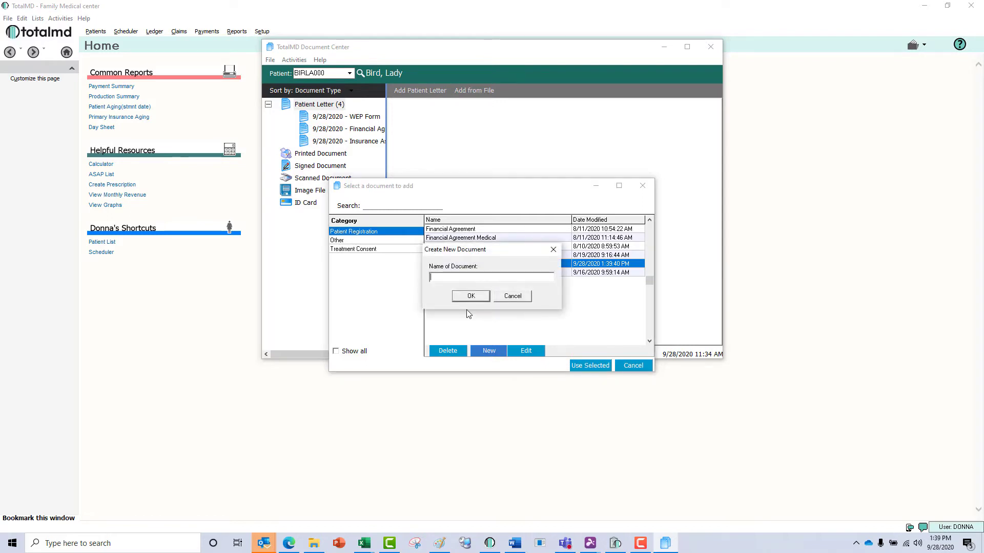
{"action": "type", "text": "HIPAA Agreement"}
{"action": "left_click", "coordinate": [483, 299]}
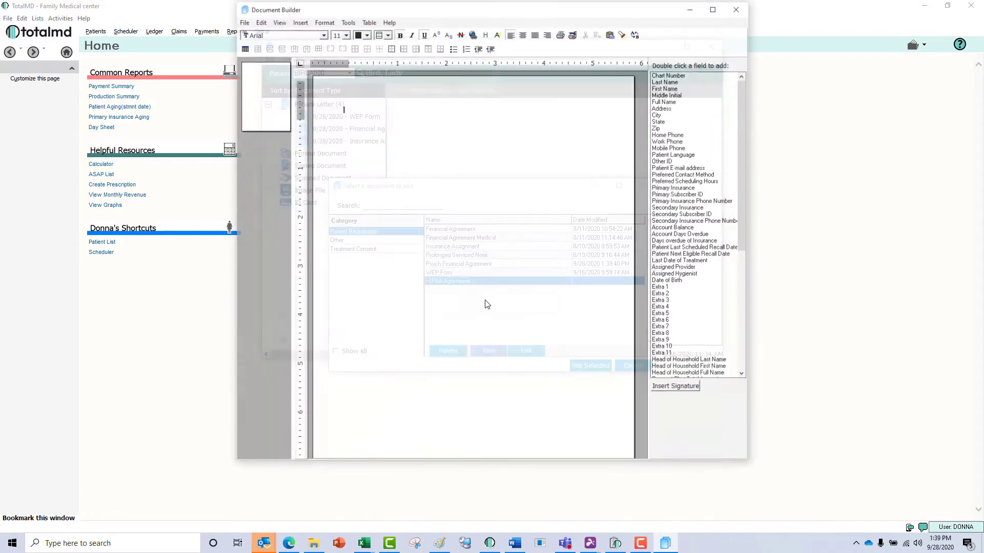
Insert the First Name, Last Name and Date of Birth merge fields at the document's top.
{"action": "double_click", "coordinate": [675, 88]}
{"action": "double_click", "coordinate": [668, 81]}
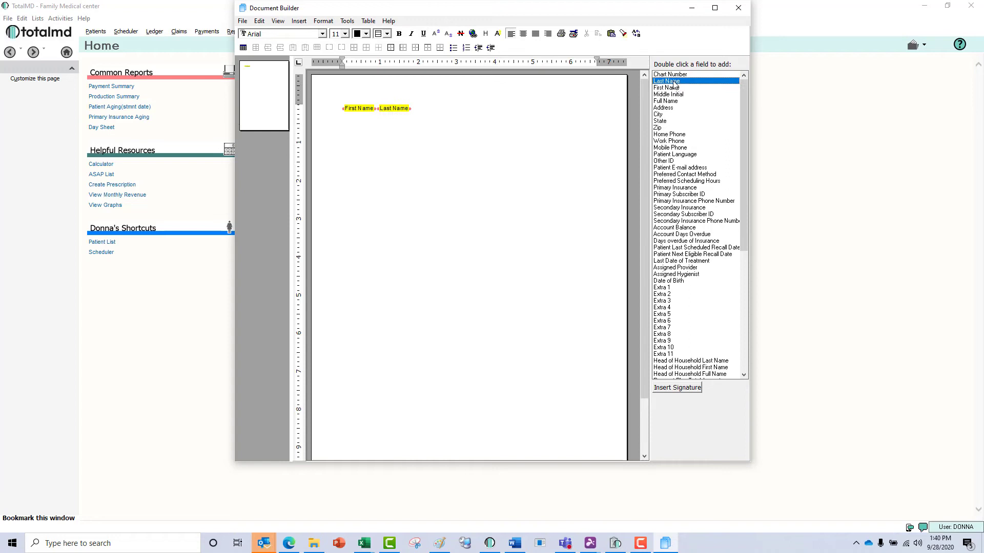
{"action": "left_click", "coordinate": [503, 112]}
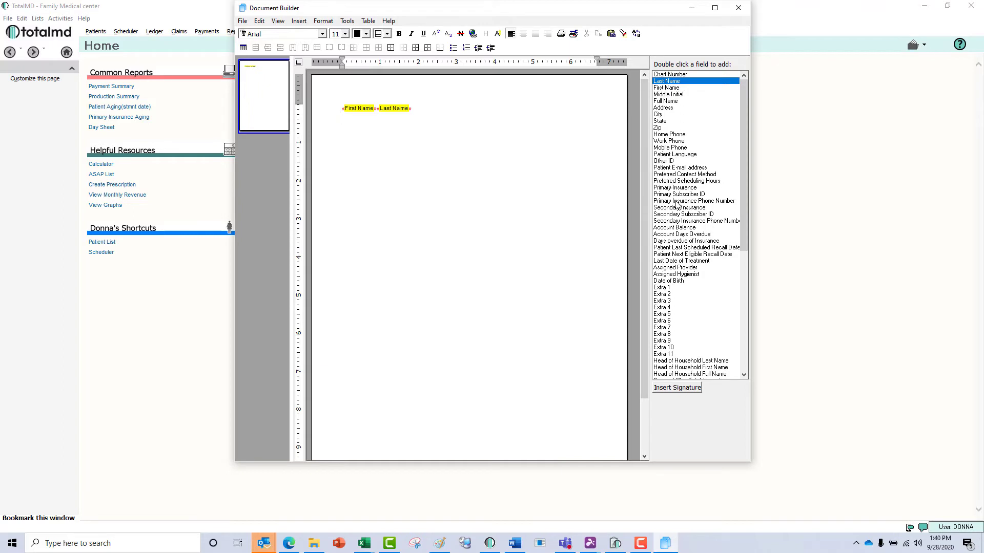
{"action": "left_click", "coordinate": [682, 281]}
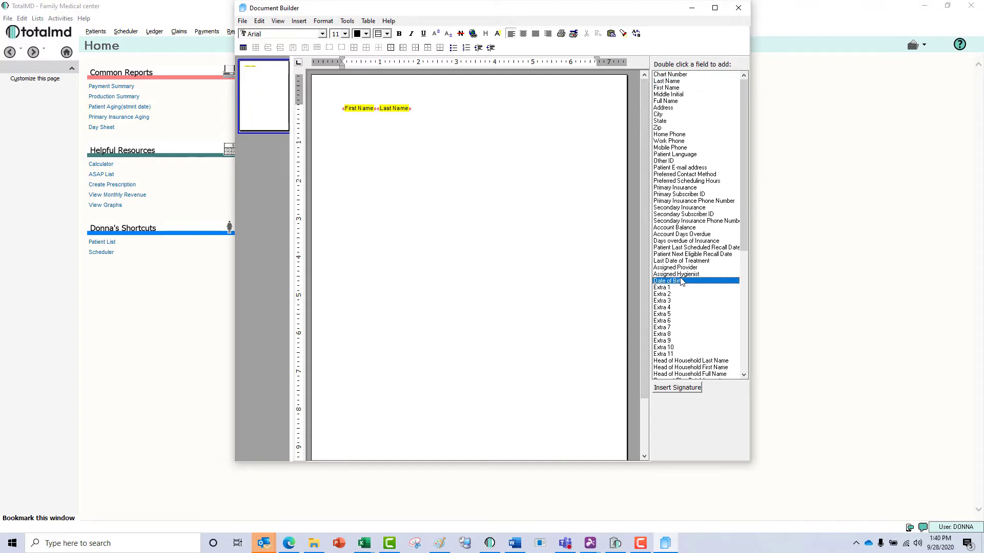
{"action": "double_click", "coordinate": [680, 283]}
Copy the Notice of Privacy Practices picture from HIPAA template.docx and return to Document Builder.
{"action": "left_click", "coordinate": [522, 549]}
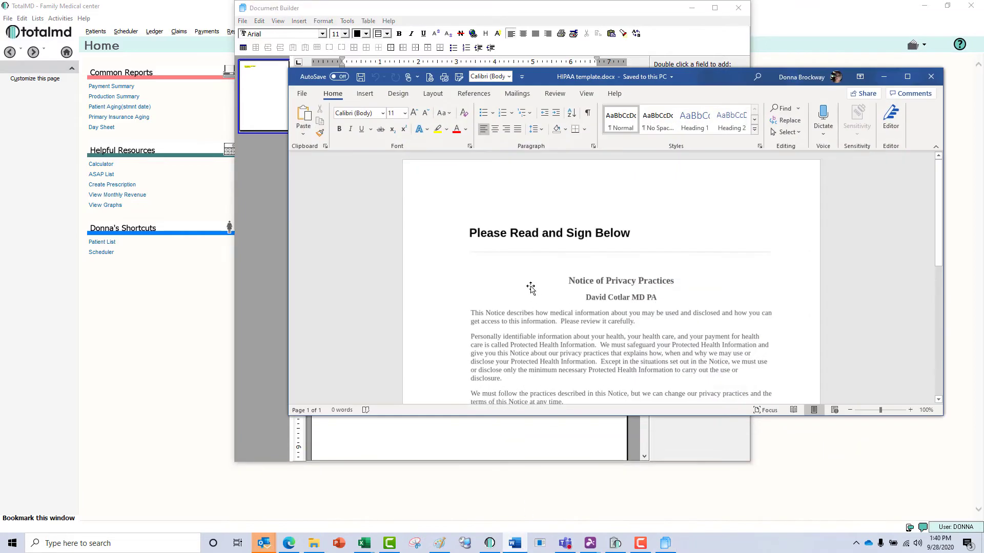
{"action": "left_click", "coordinate": [476, 243]}
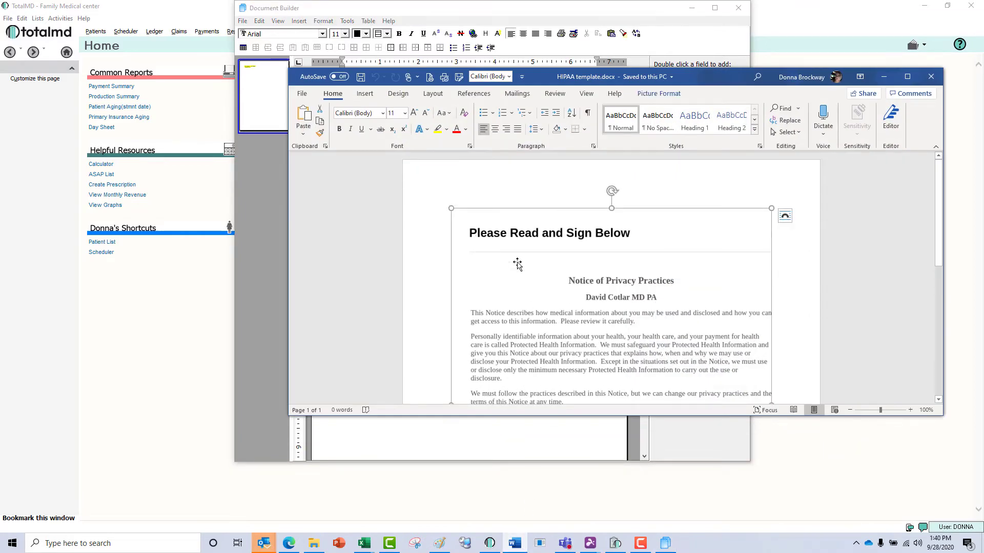
{"action": "scroll", "coordinate": [518, 262], "scroll_direction": "down", "scroll_amount": 4}
{"action": "scroll", "coordinate": [517, 261], "scroll_direction": "down", "scroll_amount": 3}
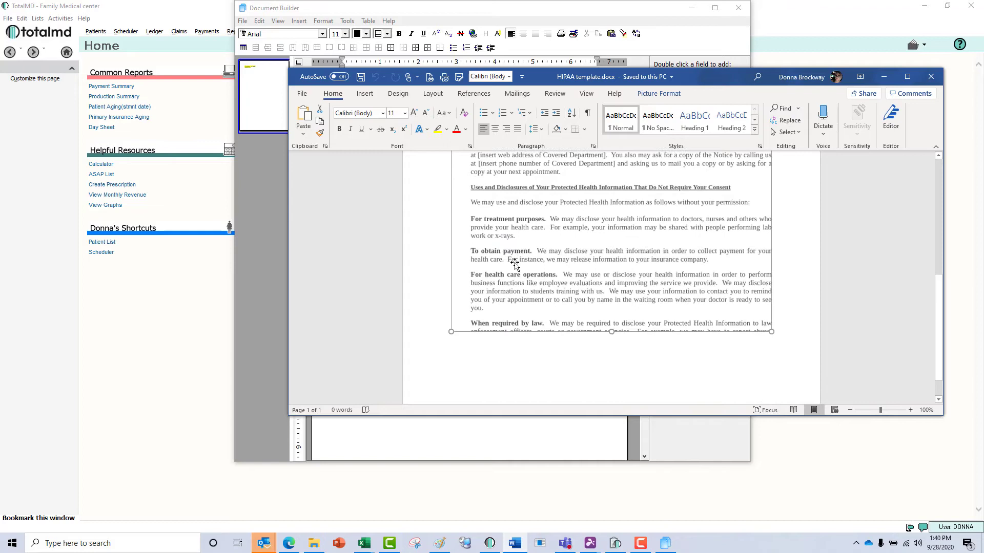
{"action": "right_click", "coordinate": [586, 298]}
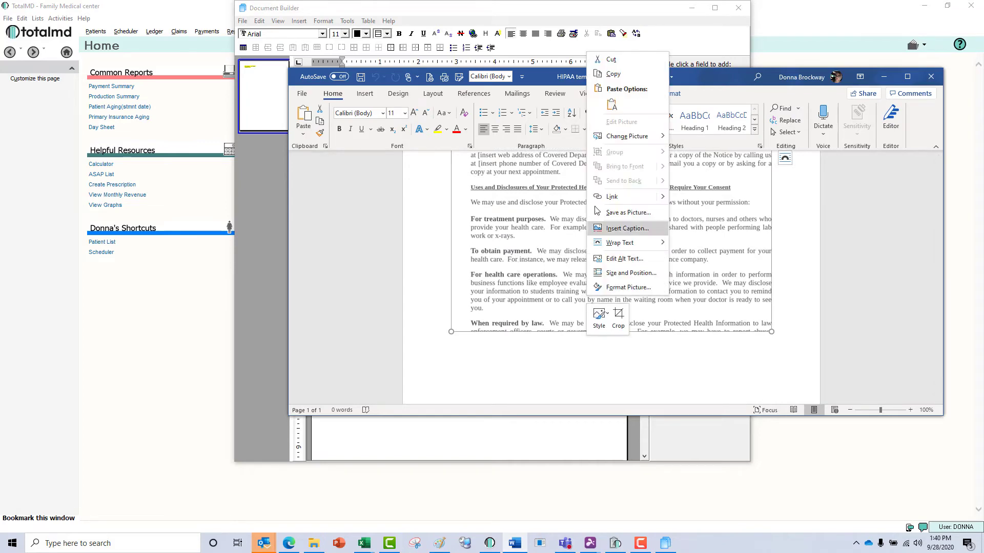
{"action": "left_click", "coordinate": [612, 74]}
{"action": "left_click", "coordinate": [501, 437]}
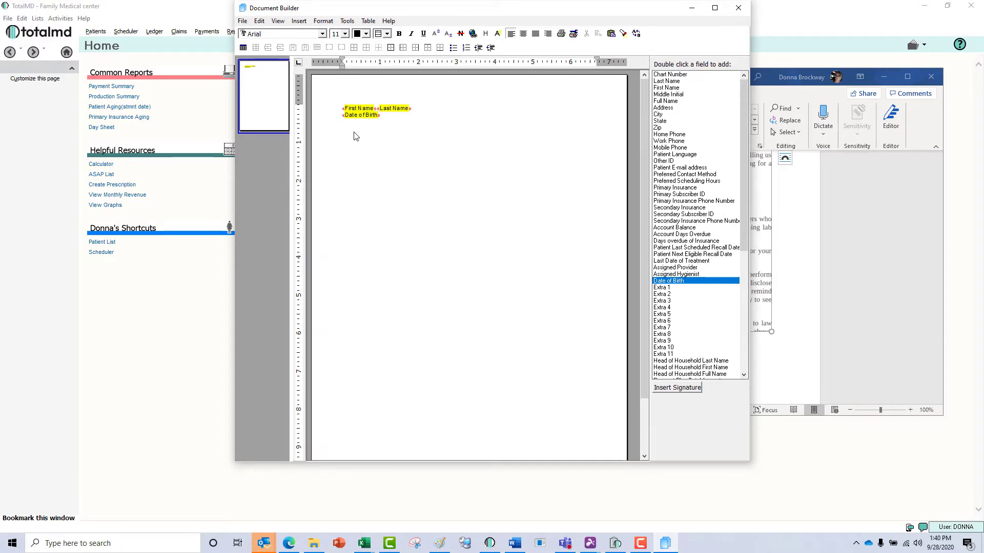
Paste the privacy notice below the merge fields, save the document and close Document Builder.
{"action": "key", "text": "ctrl+v"}
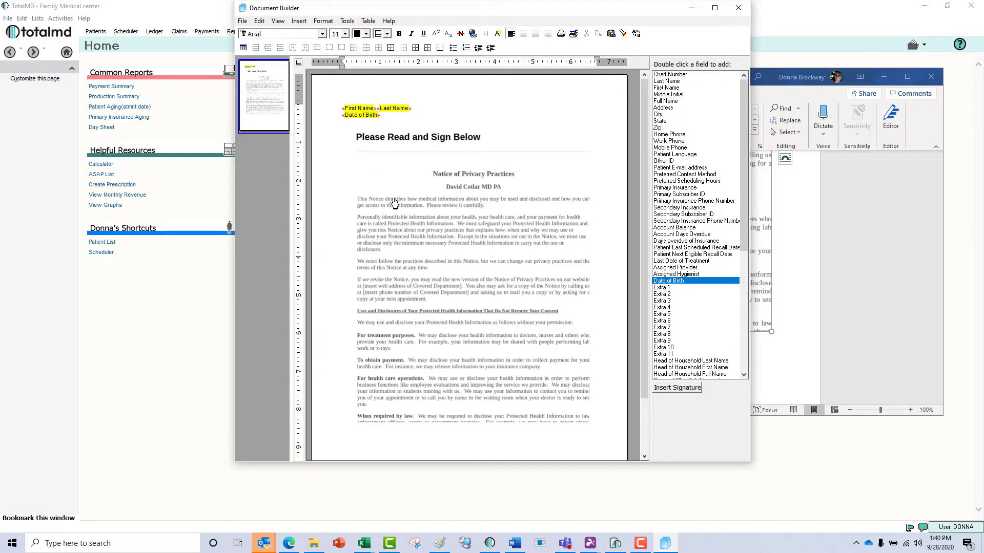
{"action": "scroll", "coordinate": [491, 247], "scroll_direction": "down", "scroll_amount": 2}
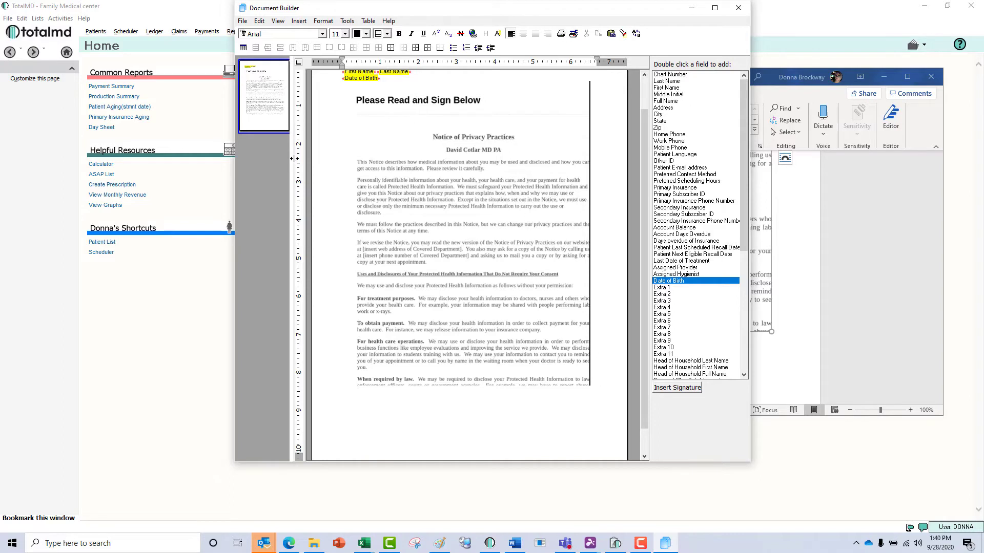
{"action": "left_click", "coordinate": [243, 21]}
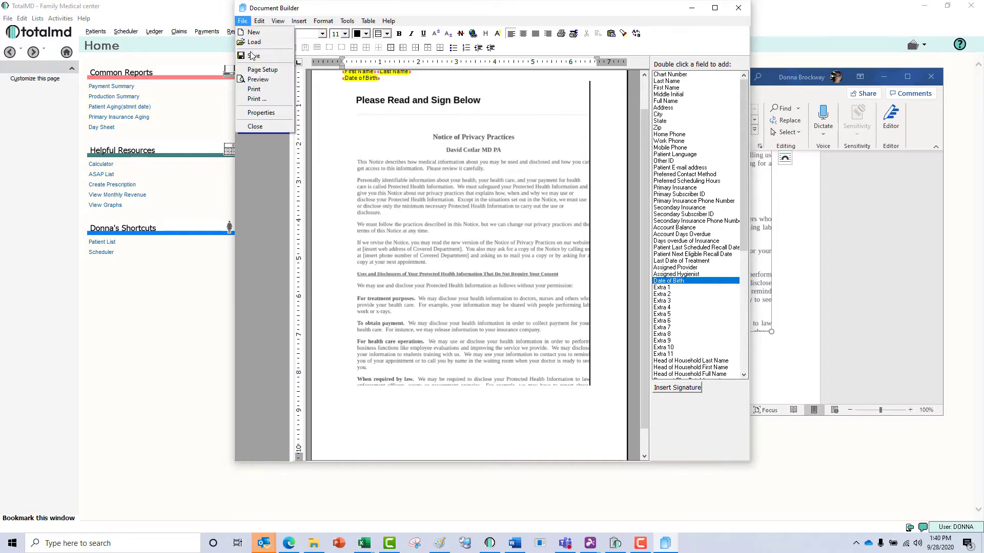
{"action": "left_click", "coordinate": [252, 56]}
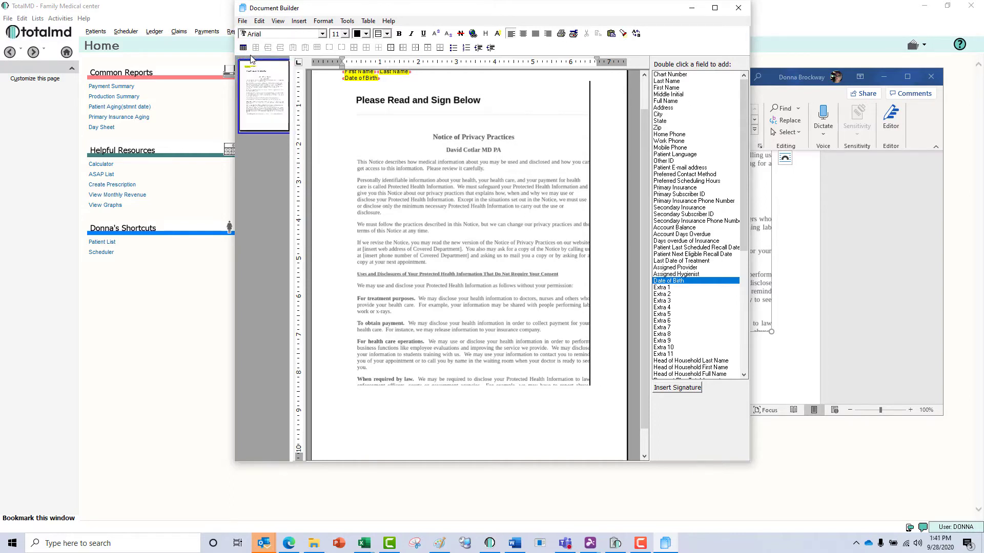
{"action": "left_click", "coordinate": [242, 21]}
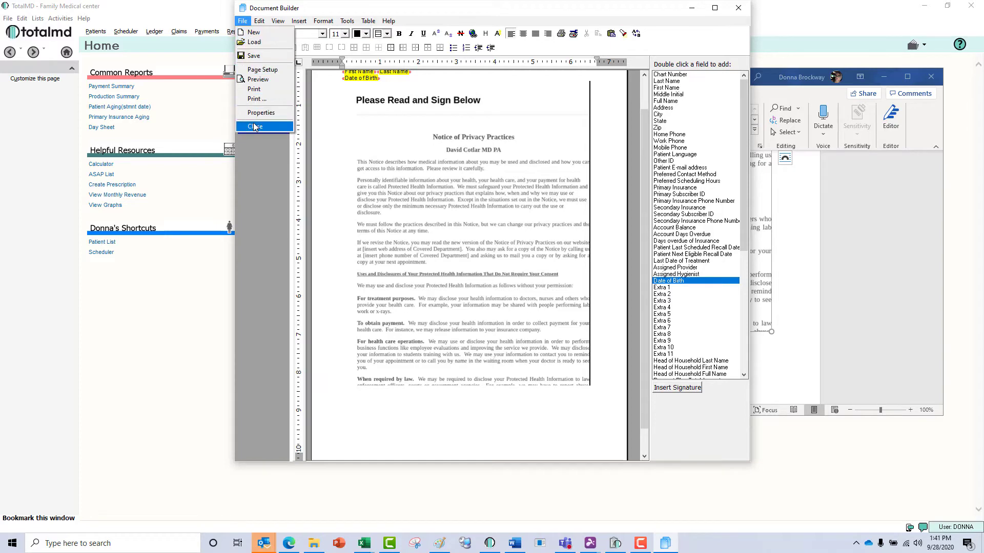
{"action": "left_click", "coordinate": [255, 126]}
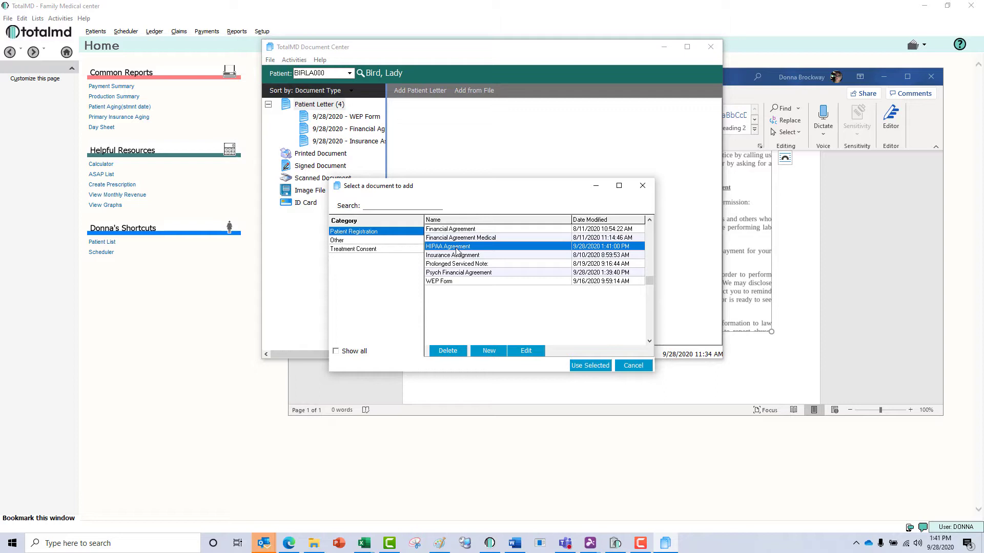
Add the HIPAA Agreement to the patient's letters and minimize the Document Center.
{"action": "double_click", "coordinate": [457, 248]}
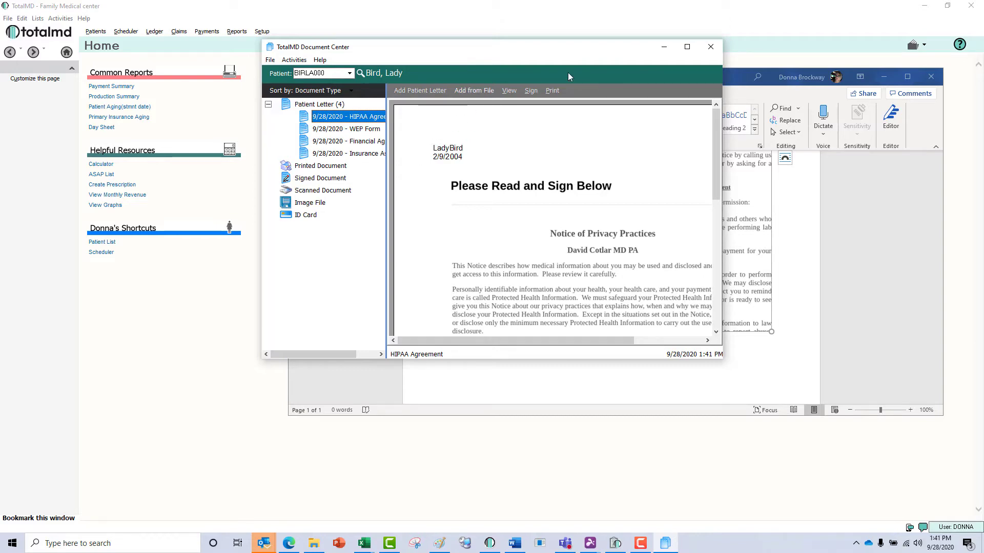
{"action": "left_click", "coordinate": [662, 49]}
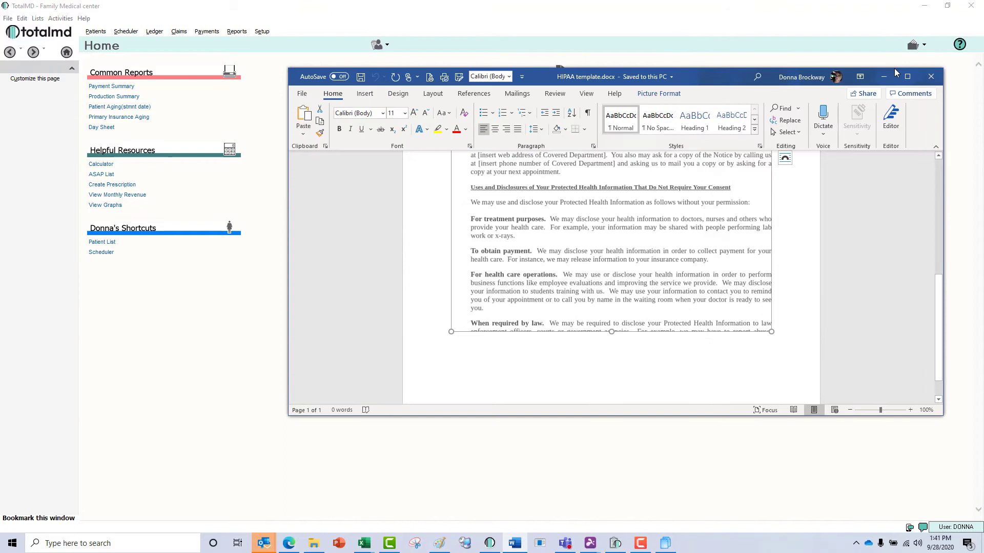
Close Word past its clipboard prompt and open Patient Registration Settings from Patient Registration Manager.
{"action": "left_click", "coordinate": [931, 78]}
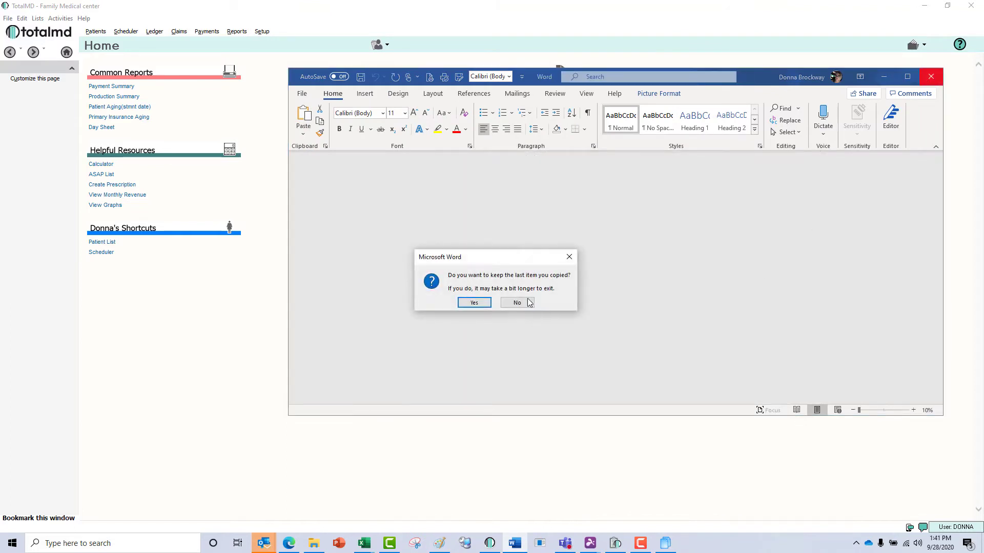
{"action": "left_click", "coordinate": [472, 302]}
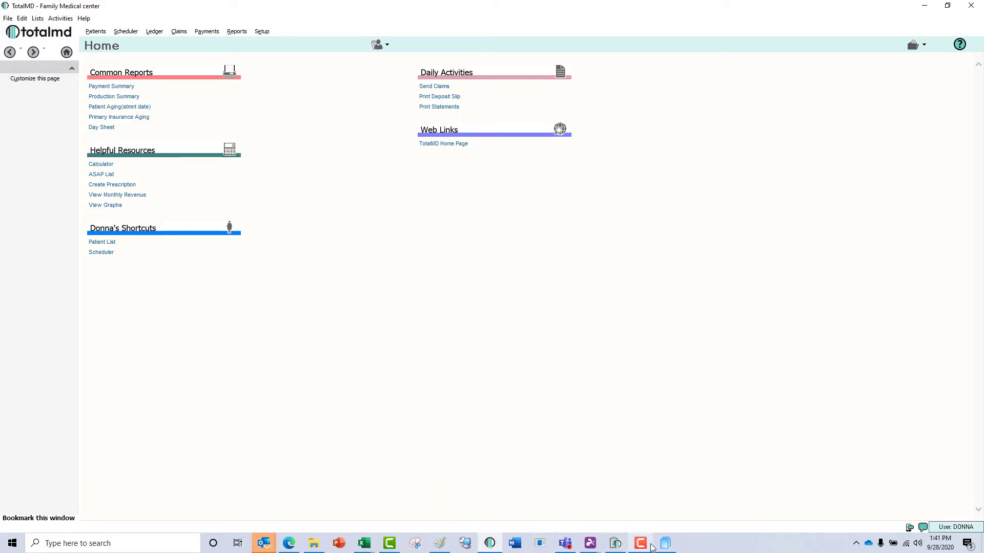
{"action": "left_click", "coordinate": [615, 543]}
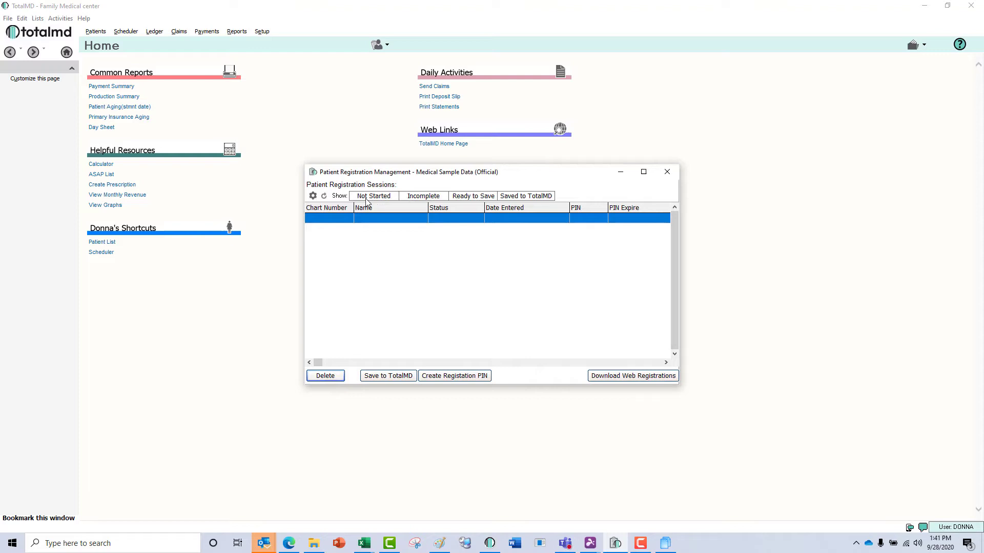
{"action": "left_click", "coordinate": [312, 196]}
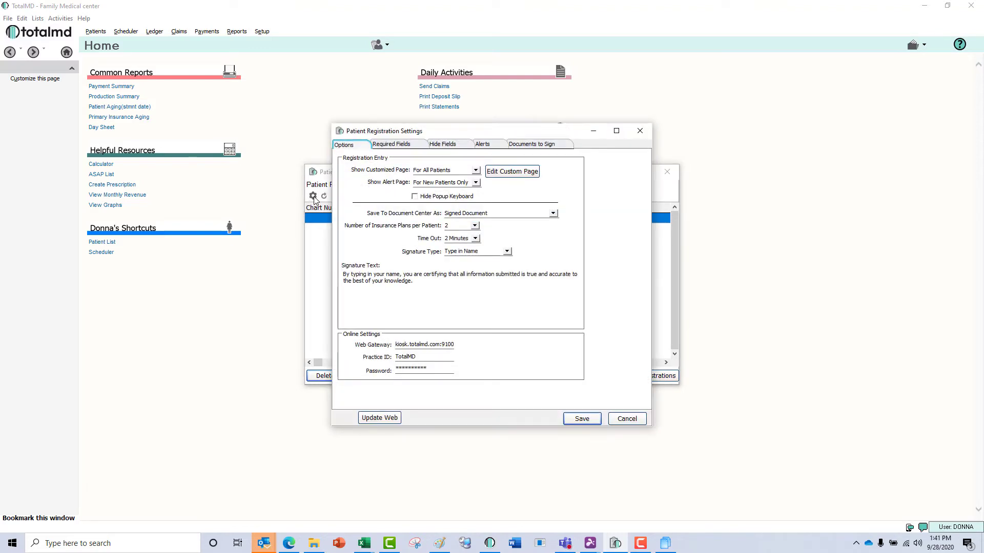
Add a Line-type row after the pregnancy question on the custom kiosk page and save.
{"action": "left_click", "coordinate": [505, 177]}
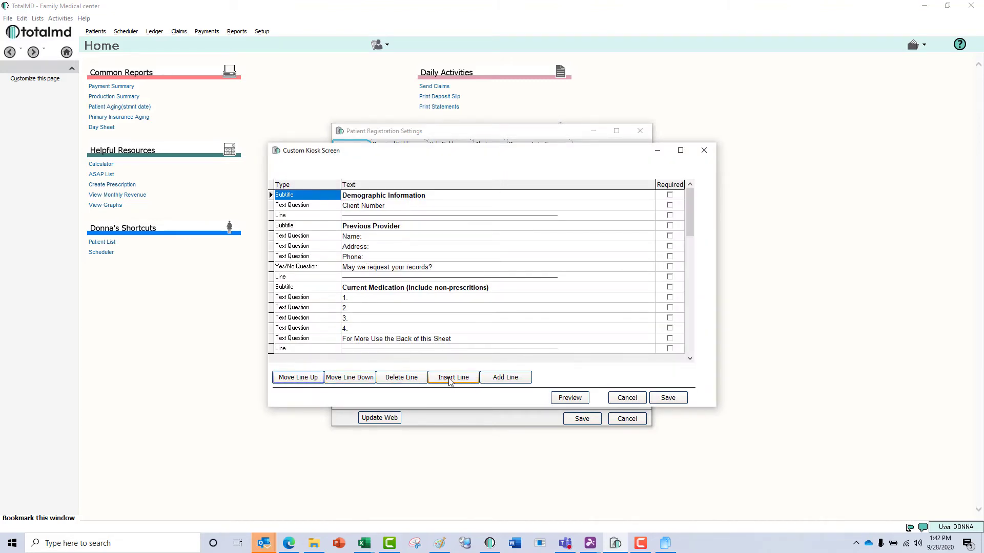
{"action": "left_click", "coordinate": [375, 340]}
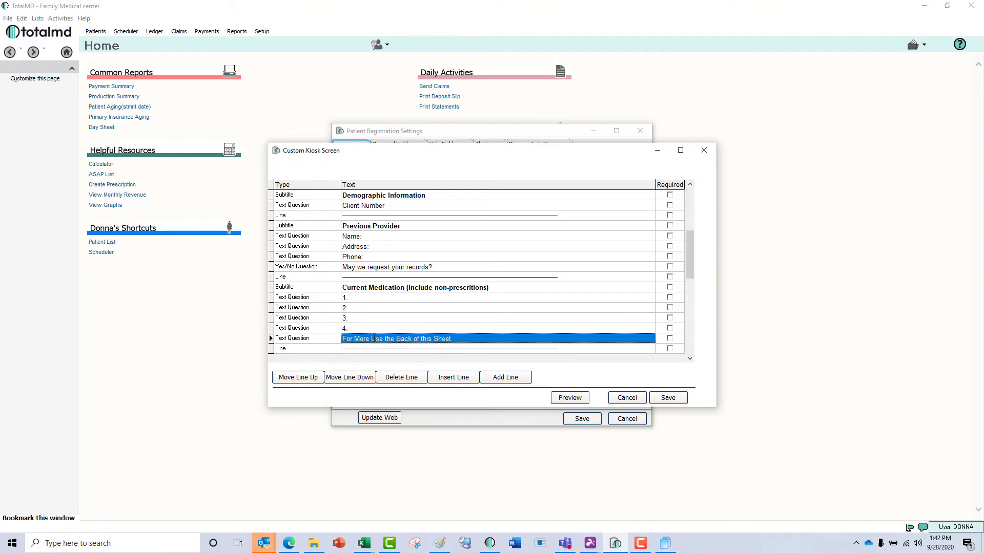
{"action": "left_click", "coordinate": [507, 377]}
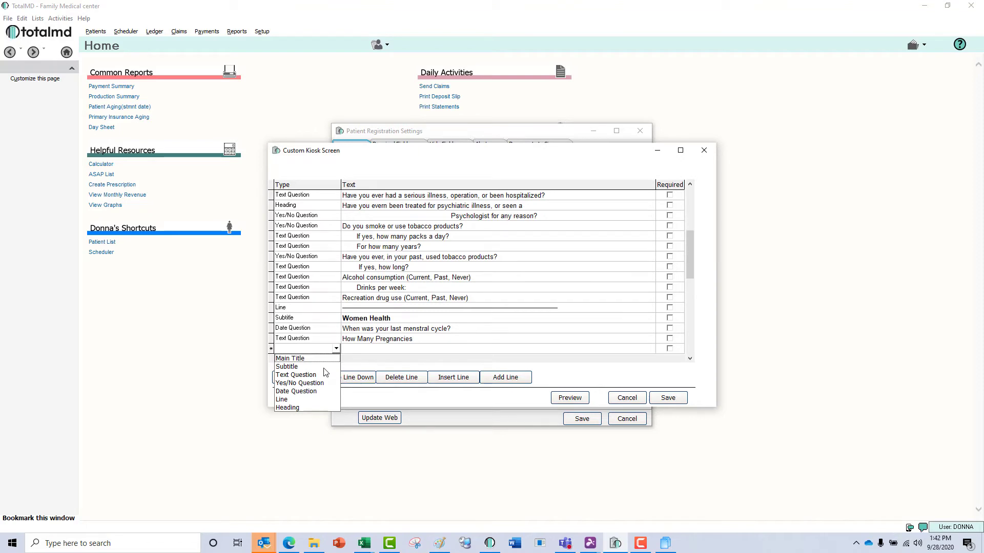
{"action": "left_click", "coordinate": [320, 400]}
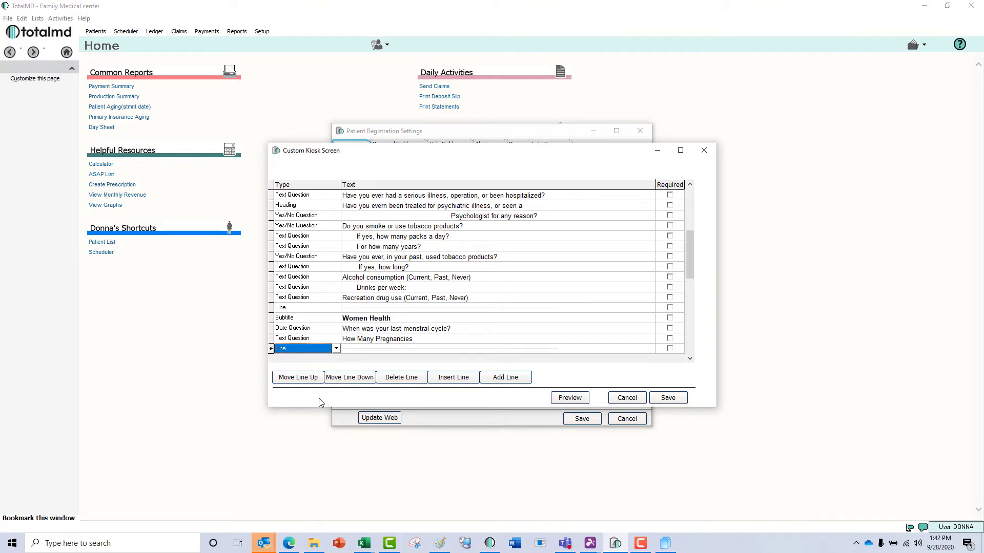
{"action": "left_click", "coordinate": [667, 398]}
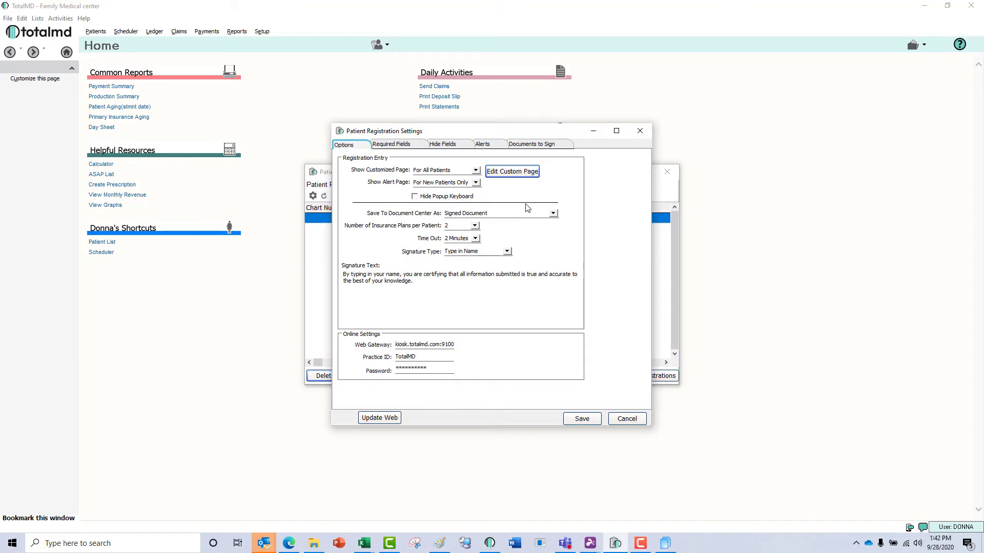
Show the alert page for new patients only, toggling Hide Popup Keyboard on and back off.
{"action": "left_click", "coordinate": [475, 184]}
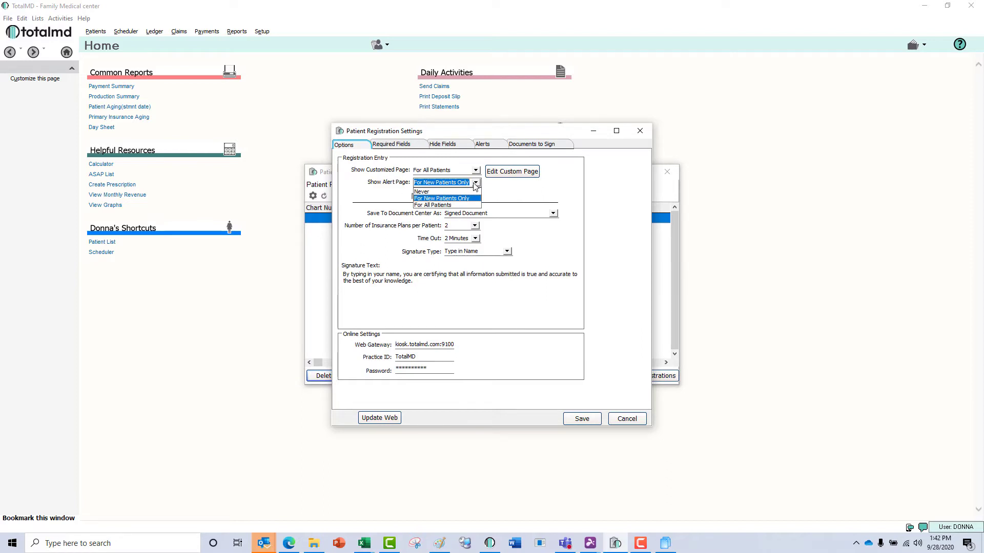
{"action": "left_click", "coordinate": [475, 185]}
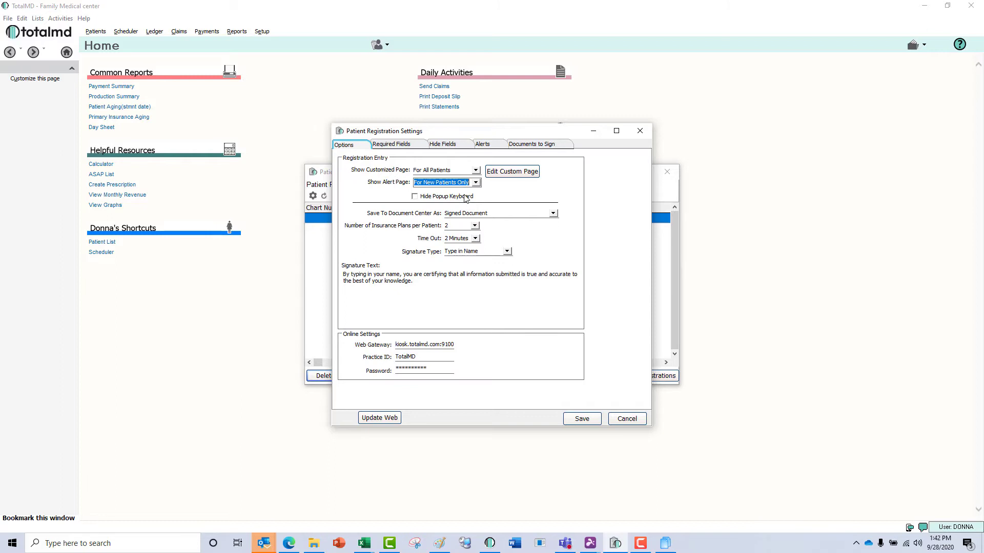
{"action": "left_click", "coordinate": [466, 198]}
{"action": "left_click", "coordinate": [466, 198]}
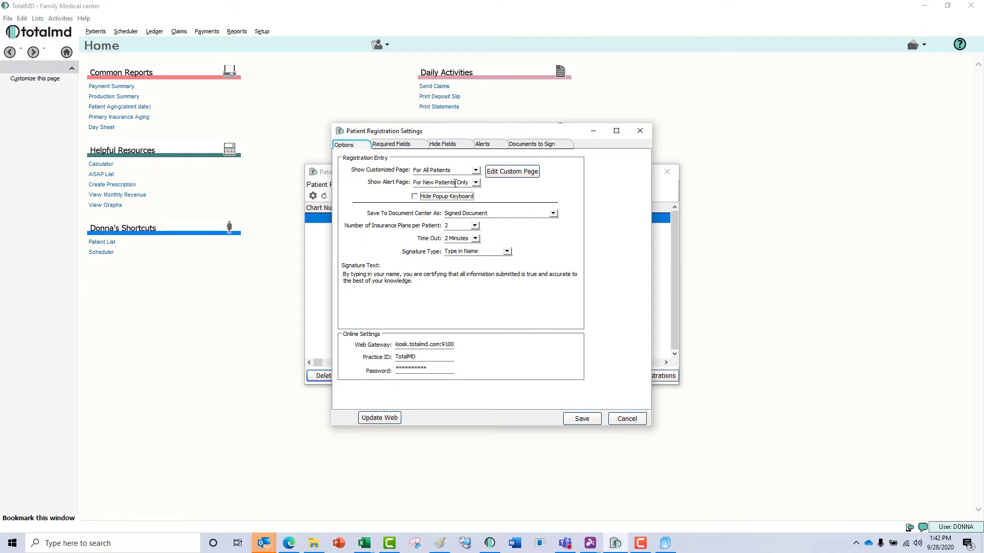
Hide the Student Status patient field under Required Fields > Hide Fields, then view the Alerts list.
{"action": "left_click", "coordinate": [411, 150]}
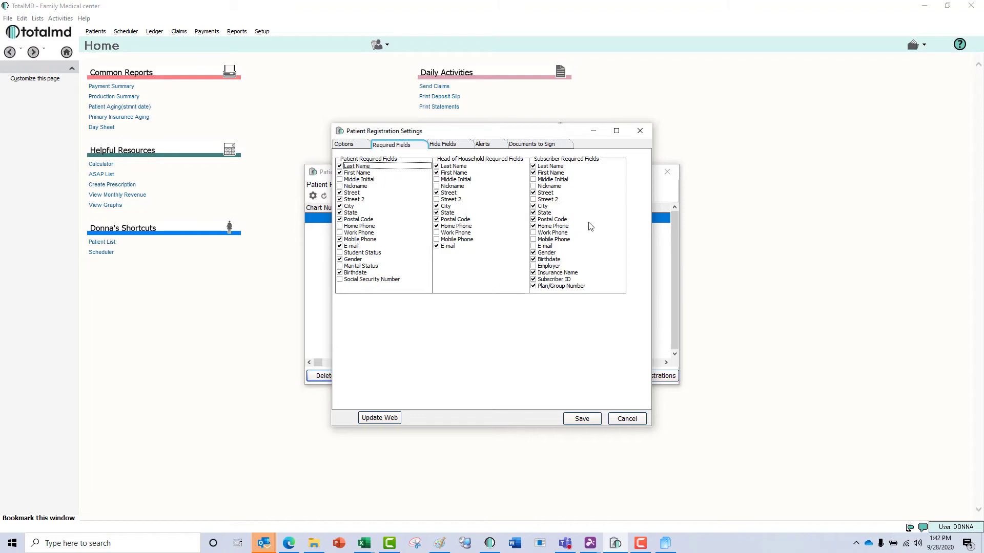
{"action": "left_click", "coordinate": [450, 147]}
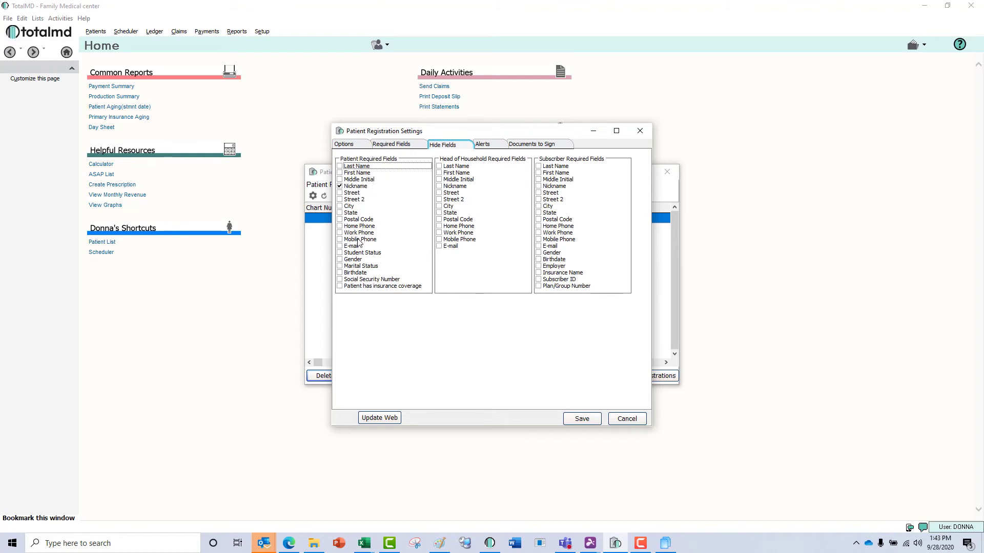
{"action": "left_click", "coordinate": [339, 253]}
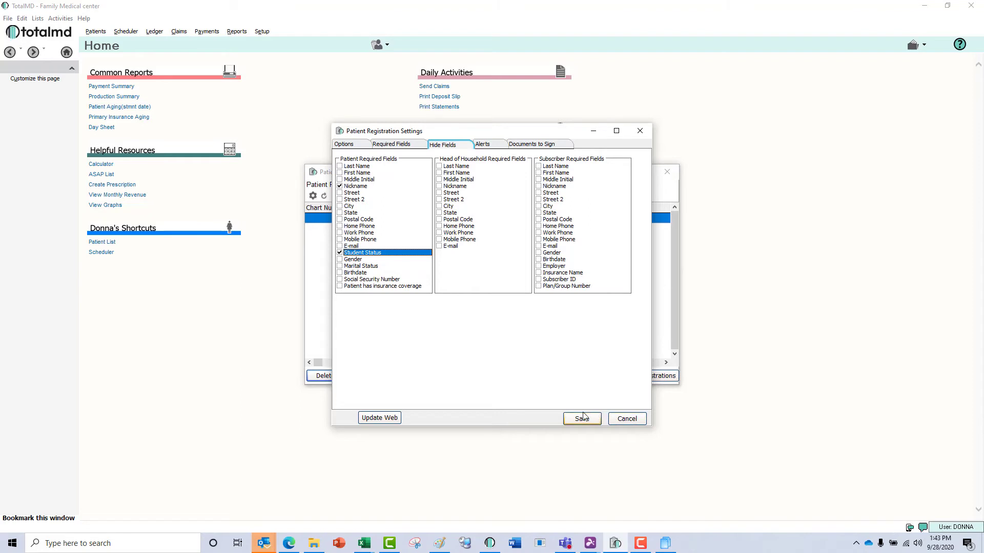
{"action": "left_click", "coordinate": [490, 147]}
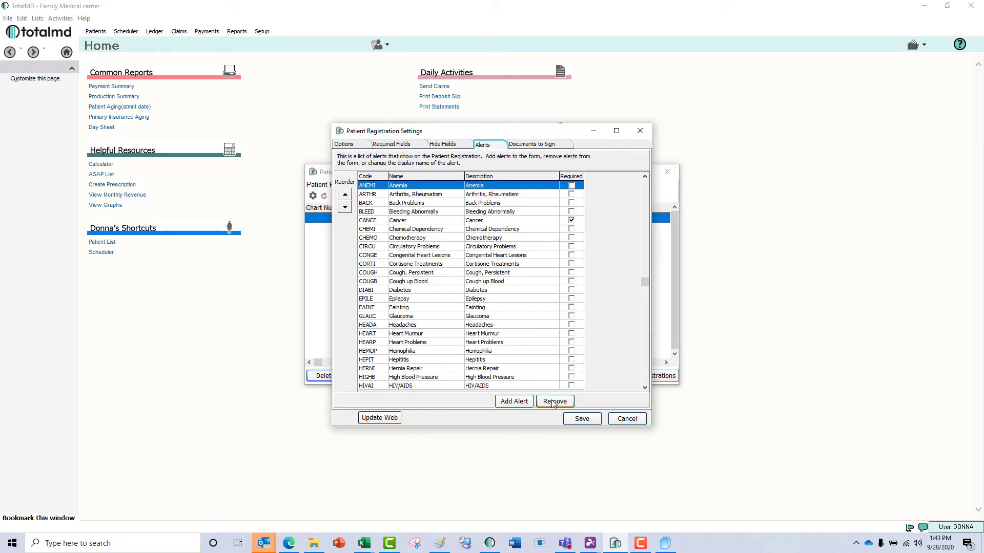
Remove the Hemophilia alert from the registration alerts, then add HEMOP Hemophilia back.
{"action": "left_click", "coordinate": [499, 352]}
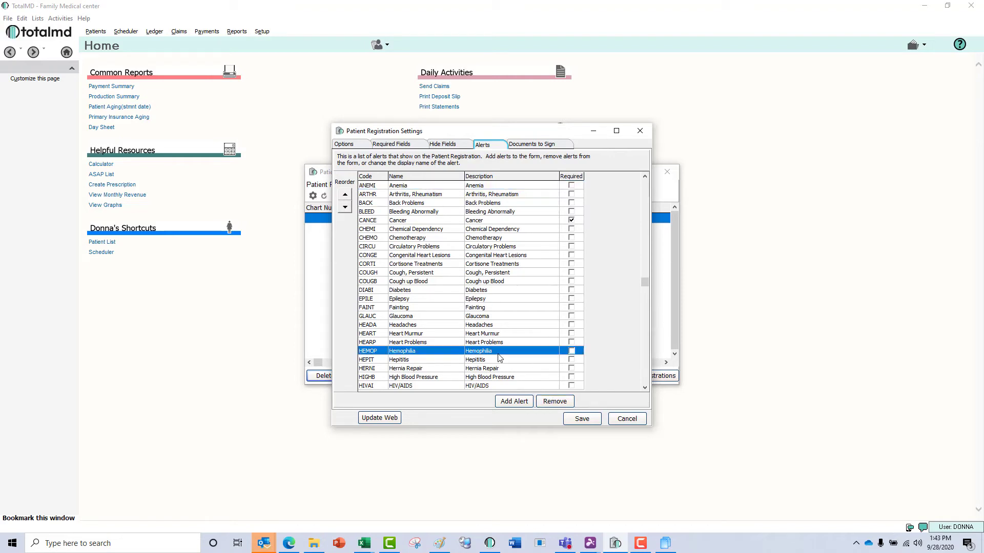
{"action": "left_click", "coordinate": [554, 401]}
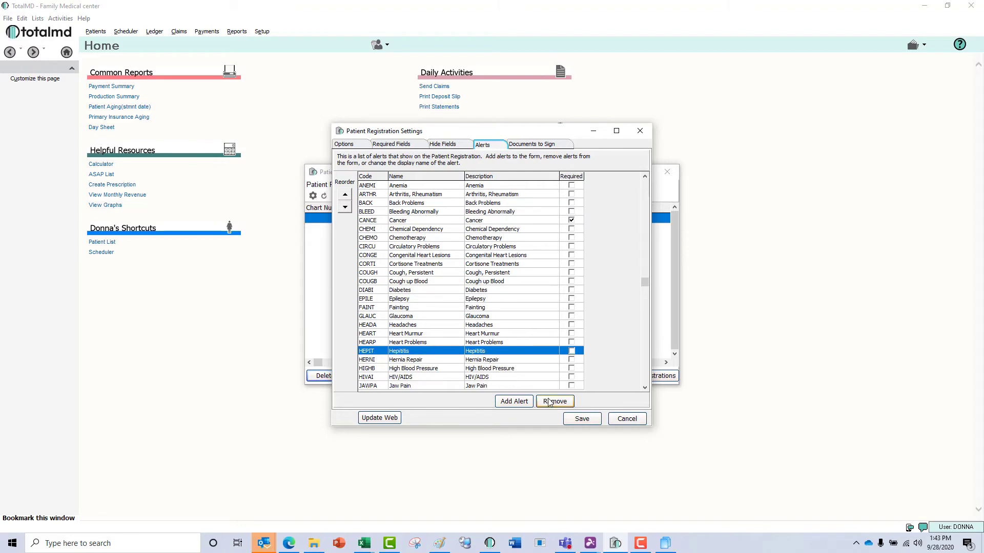
{"action": "left_click", "coordinate": [515, 402]}
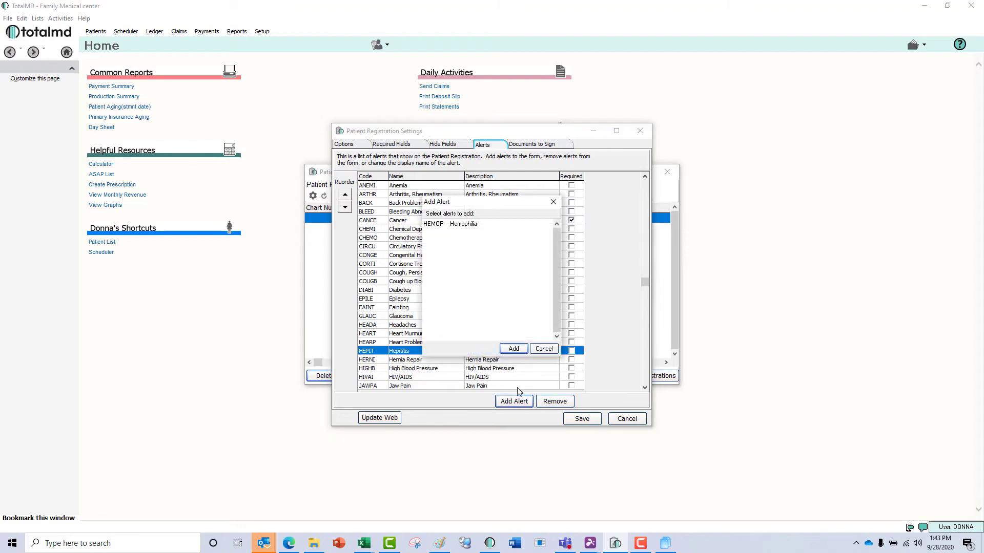
{"action": "left_click", "coordinate": [488, 226]}
{"action": "left_click", "coordinate": [518, 350]}
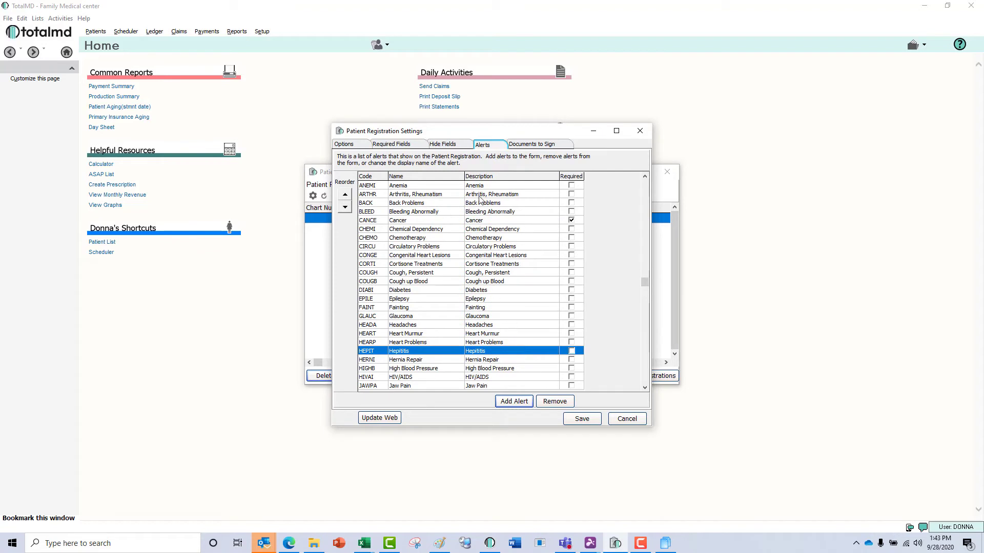
Stop requiring a HIPAA Agreement signature, publish with Update Web, and return to the browser kiosk page.
{"action": "left_click", "coordinate": [529, 145]}
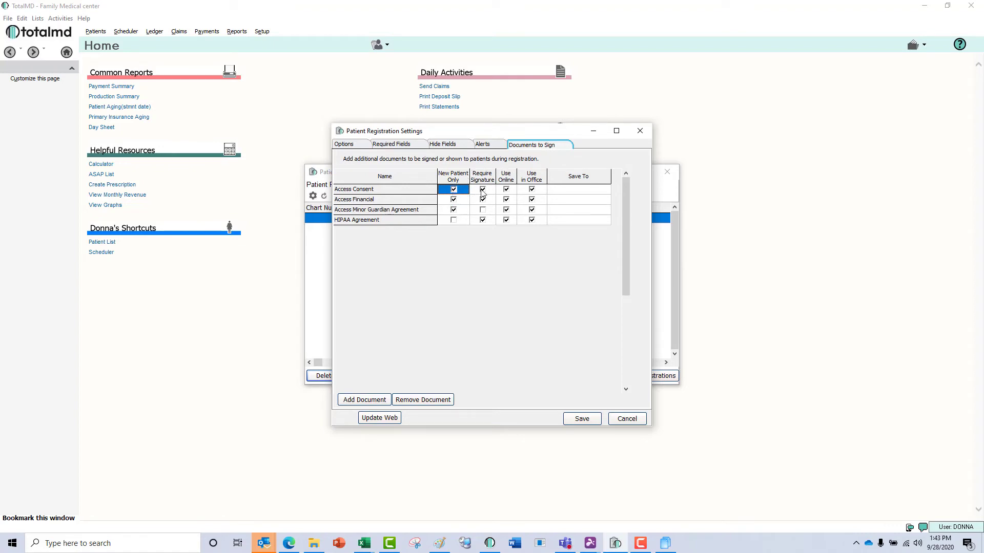
{"action": "left_click", "coordinate": [482, 220]}
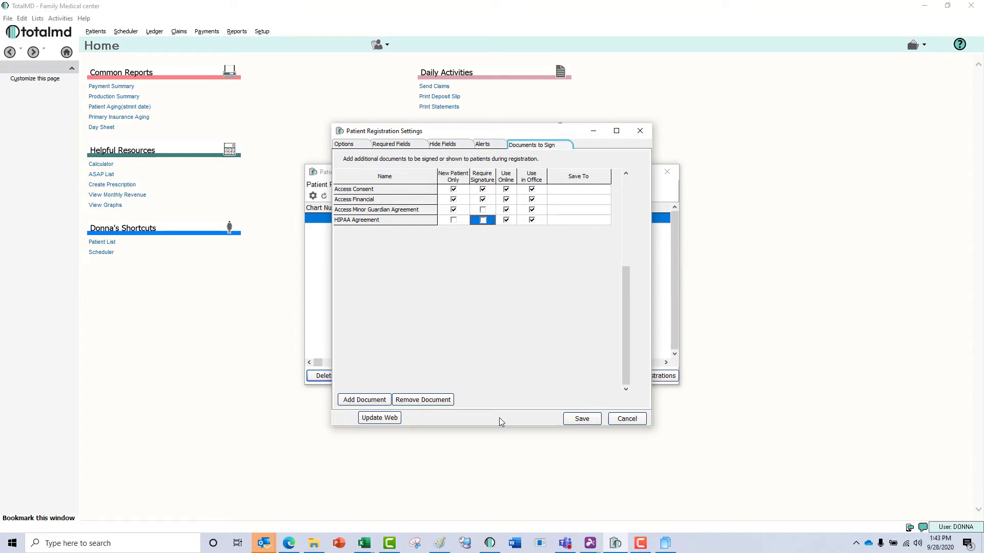
{"action": "left_click", "coordinate": [388, 419]}
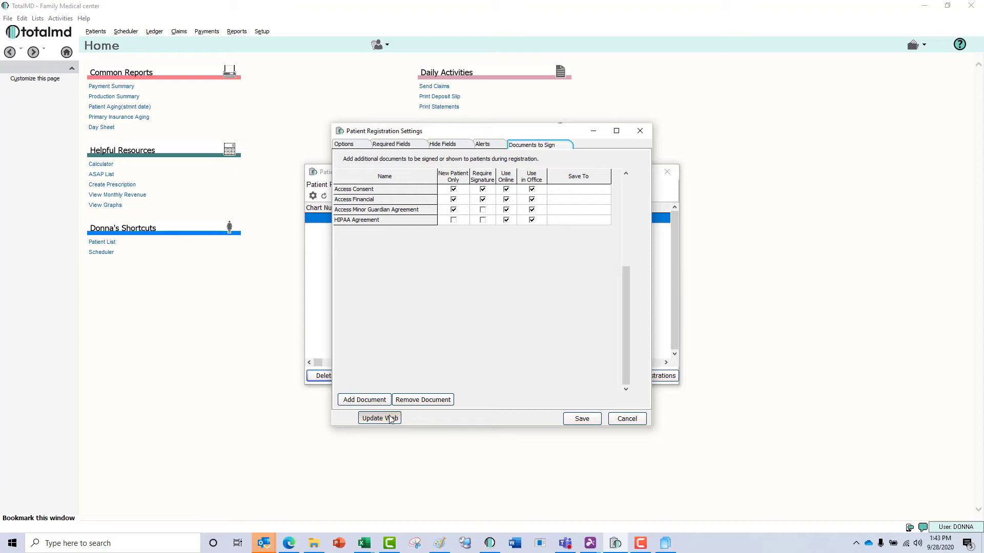
{"action": "left_click", "coordinate": [583, 419]}
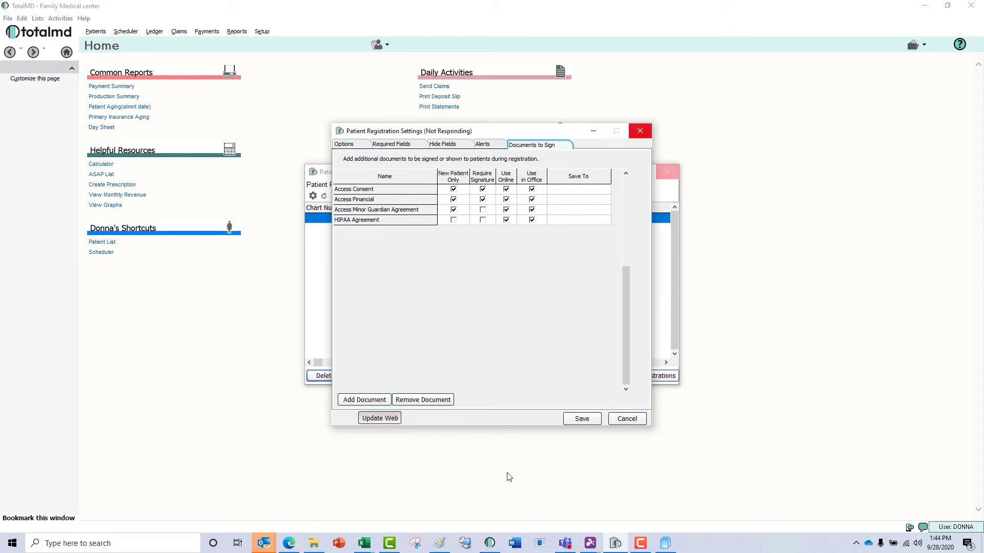
{"action": "left_click", "coordinate": [290, 544]}
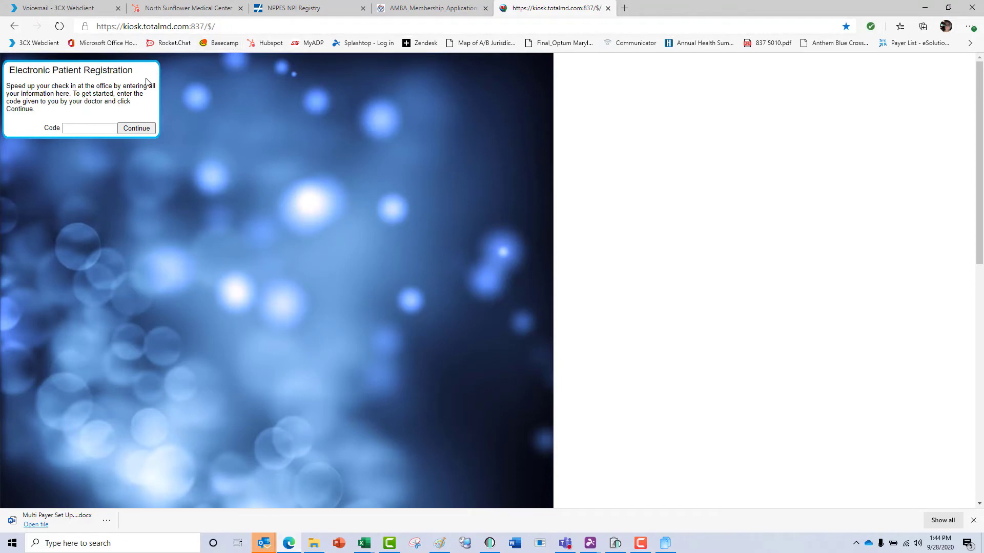
Fill the kiosk Code field with the saved TotalMD entry and continue to the registration form.
{"action": "left_click", "coordinate": [110, 126]}
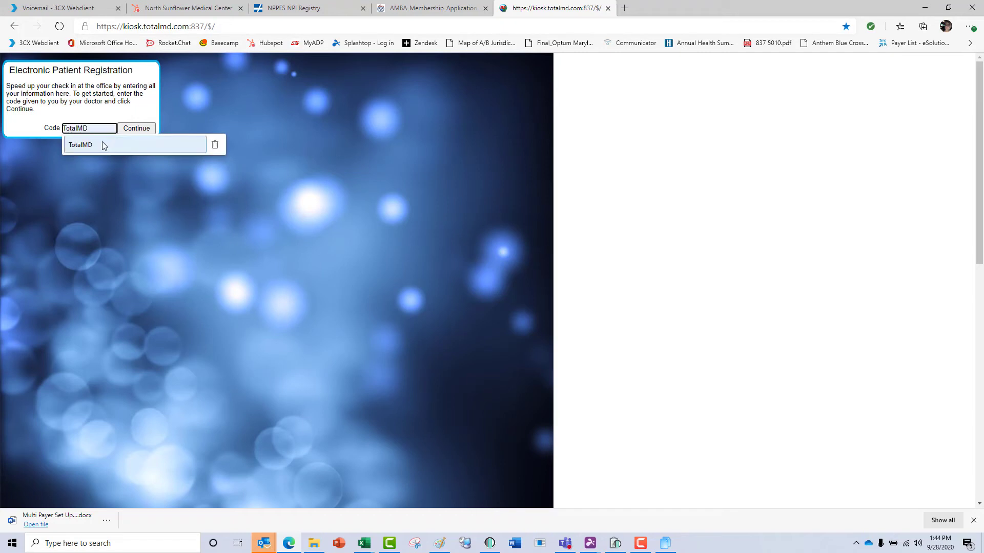
{"action": "left_click", "coordinate": [104, 145]}
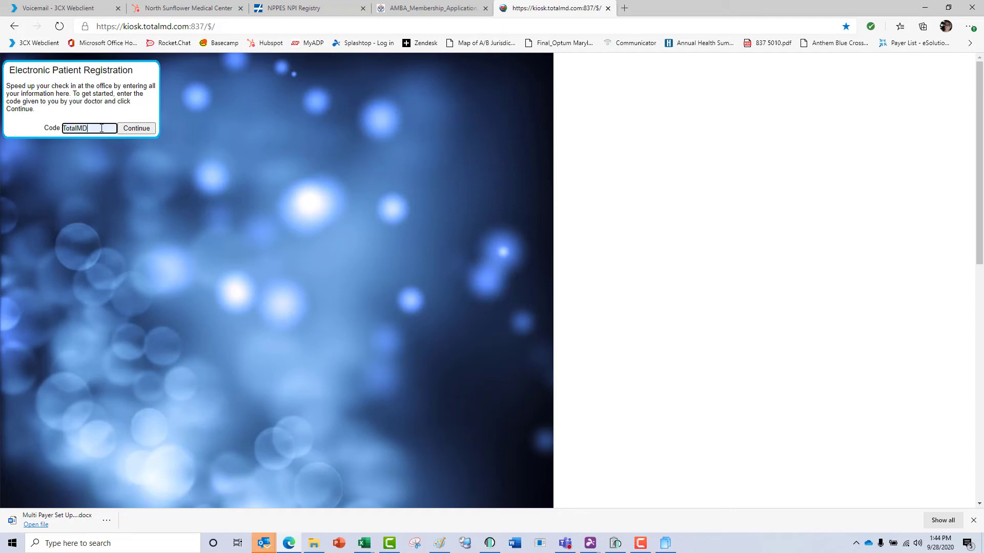
{"action": "left_click", "coordinate": [132, 127]}
{"action": "left_click", "coordinate": [131, 128]}
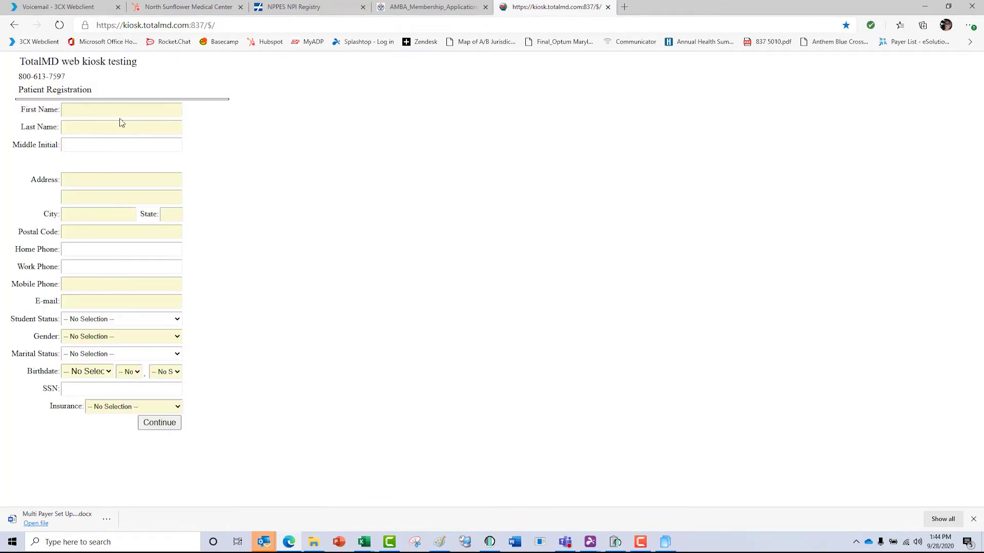
Enter the patient's first and last name, street address, state, postal code and mobile phone.
{"action": "left_click", "coordinate": [118, 114]}
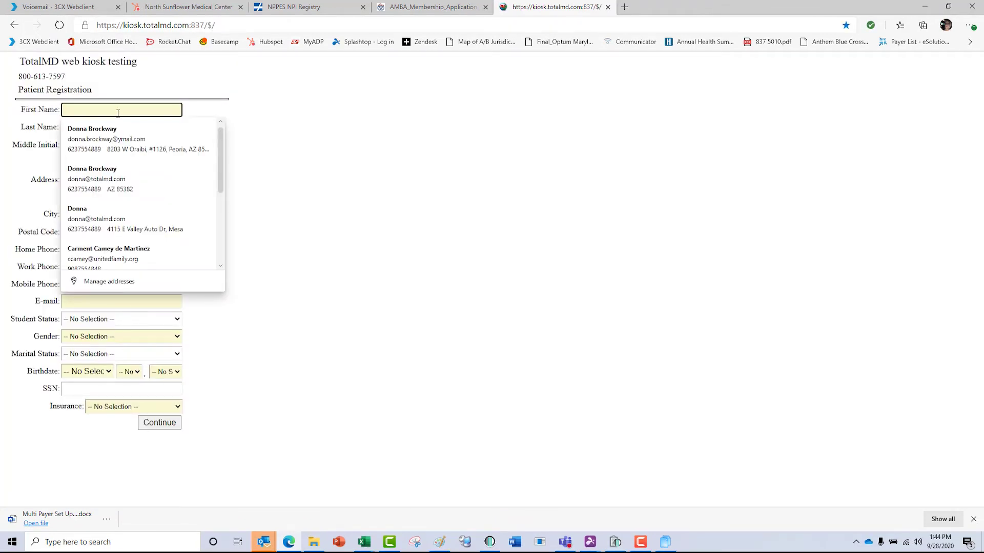
{"action": "key", "text": "Tab"}
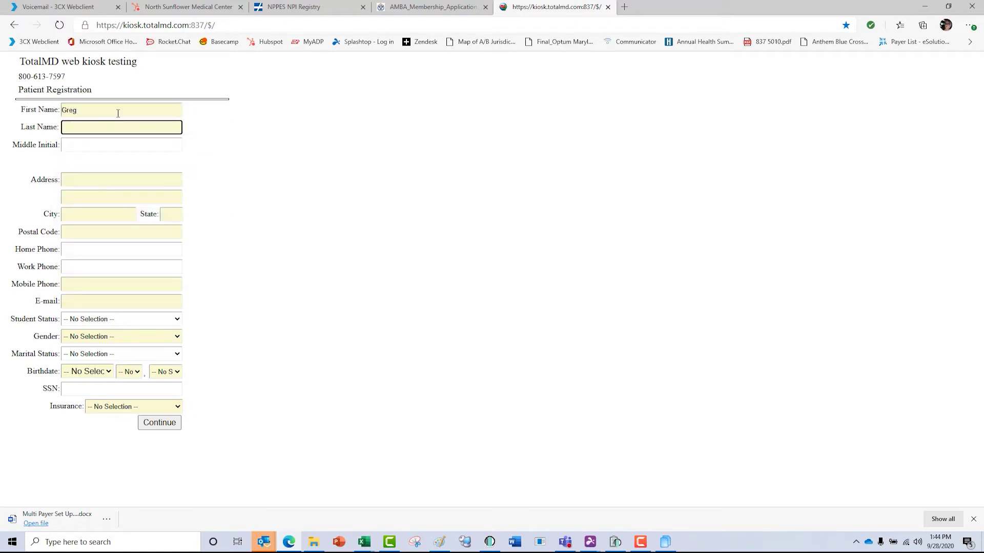
{"action": "key", "text": "Tab"}
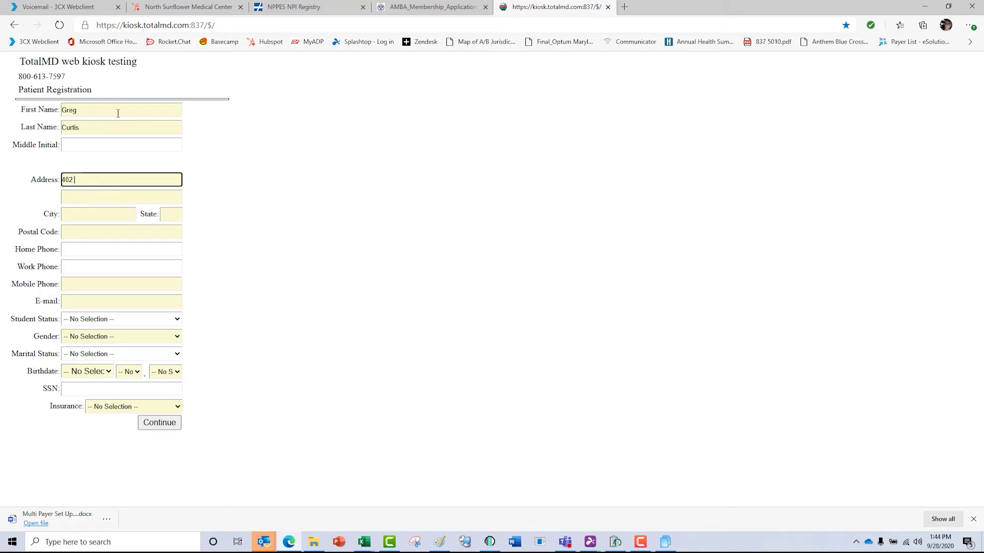
{"action": "key", "text": "Tab"}
{"action": "key", "text": "Tab"}
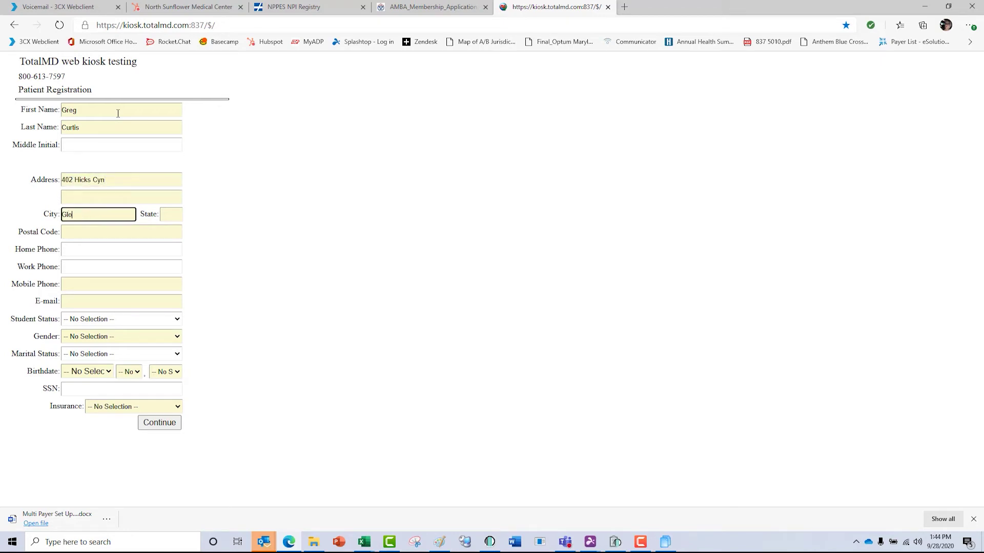
{"action": "type", "text": "AZ"}
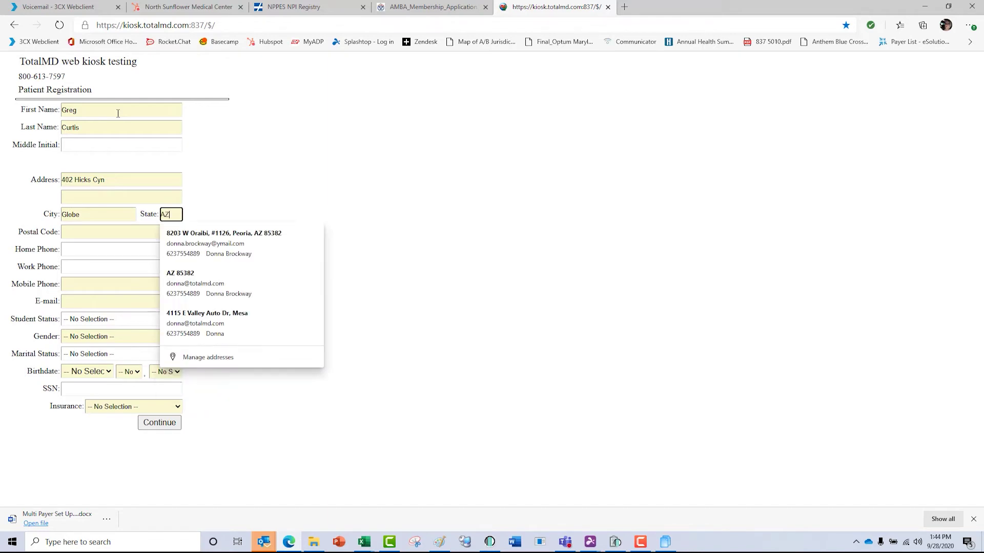
{"action": "key", "text": "Tab"}
{"action": "type", "text": "85339"}
{"action": "key", "text": "Tab"}
{"action": "key", "text": "Tab"}
{"action": "key", "text": "Tab"}
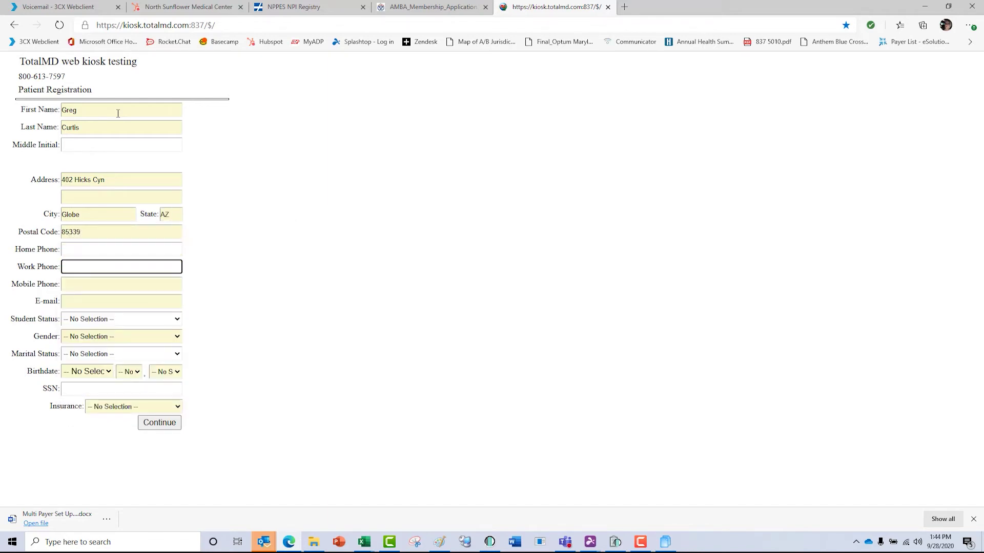
{"action": "type", "text": "2983"}
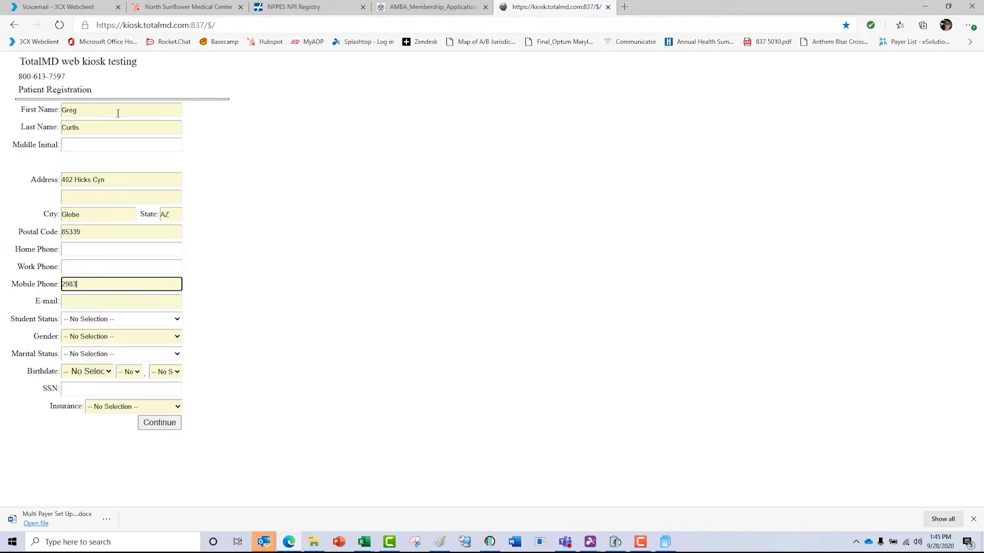
{"action": "type", "text": "90021"}
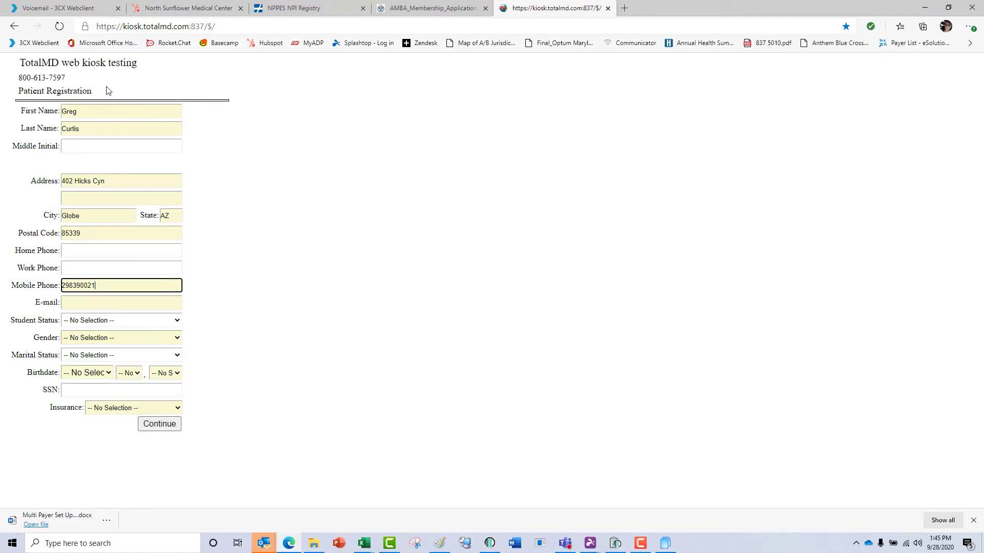
Fill the e-mail from a saved suggestion and set gender to Female.
{"action": "key", "text": "Tab"}
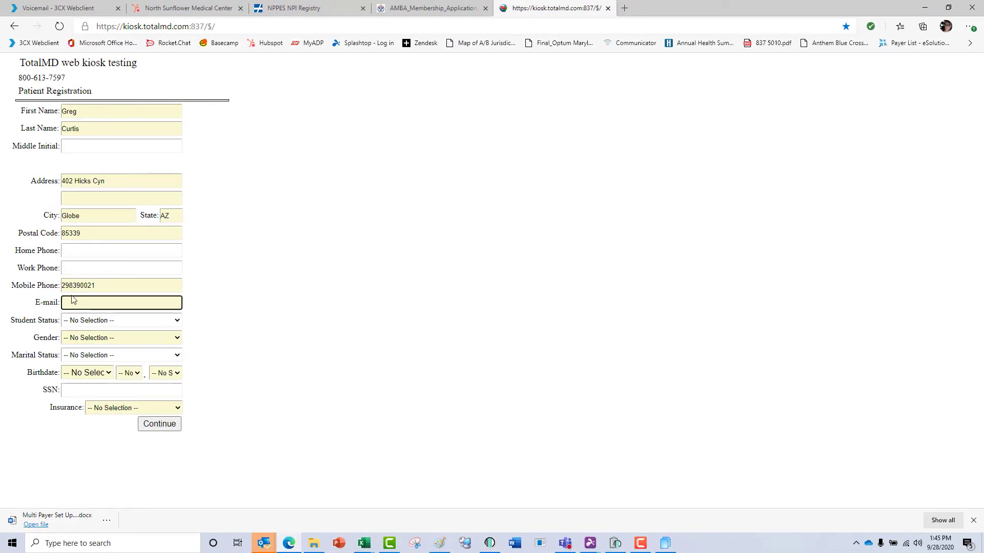
{"action": "type", "text": "do"}
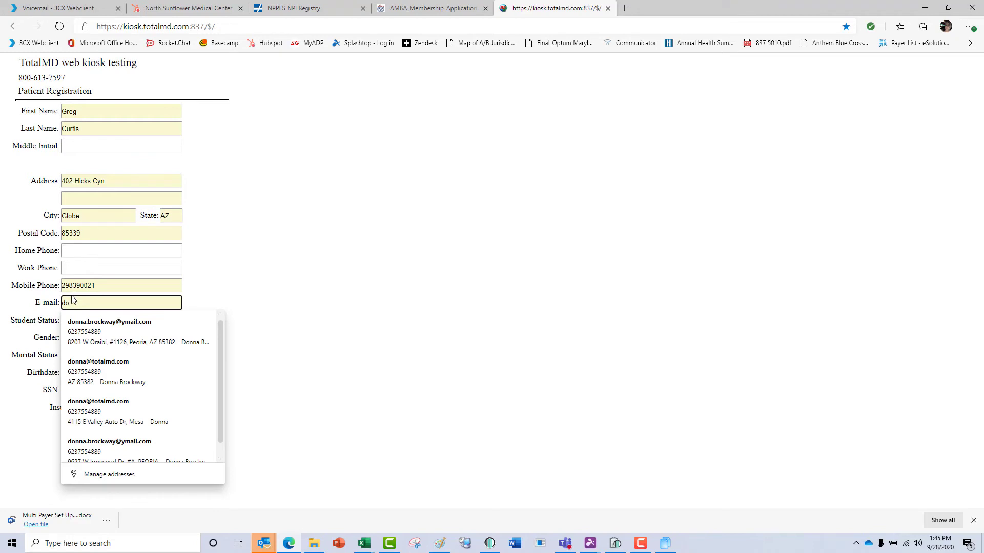
{"action": "key", "text": "Down"}
{"action": "key", "text": "Down"}
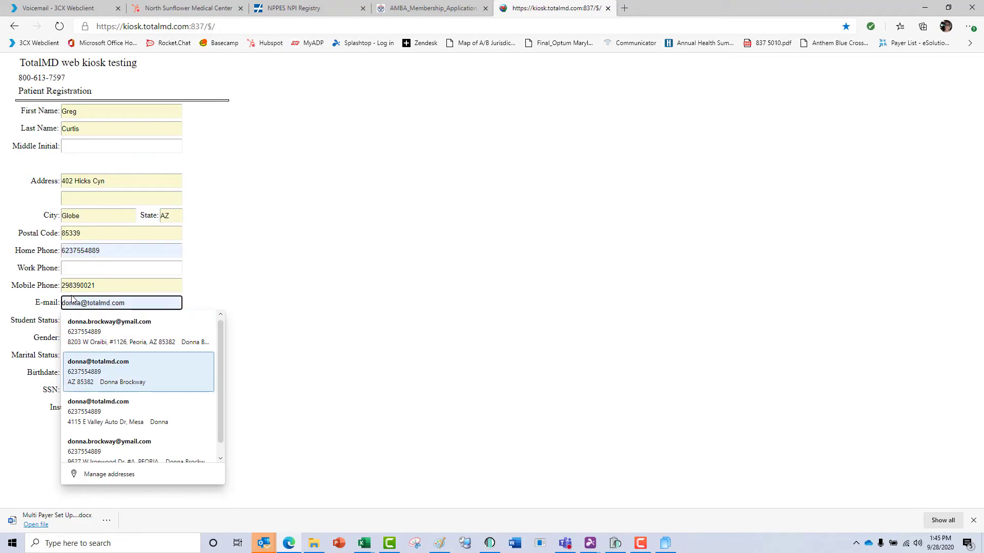
{"action": "key", "text": "Return"}
{"action": "left_click", "coordinate": [101, 341]}
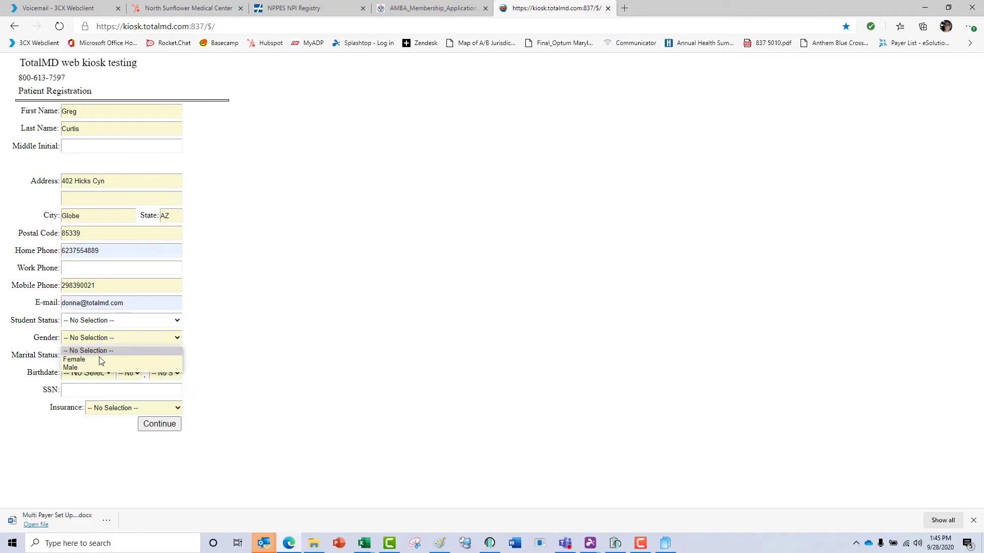
{"action": "left_click", "coordinate": [100, 360]}
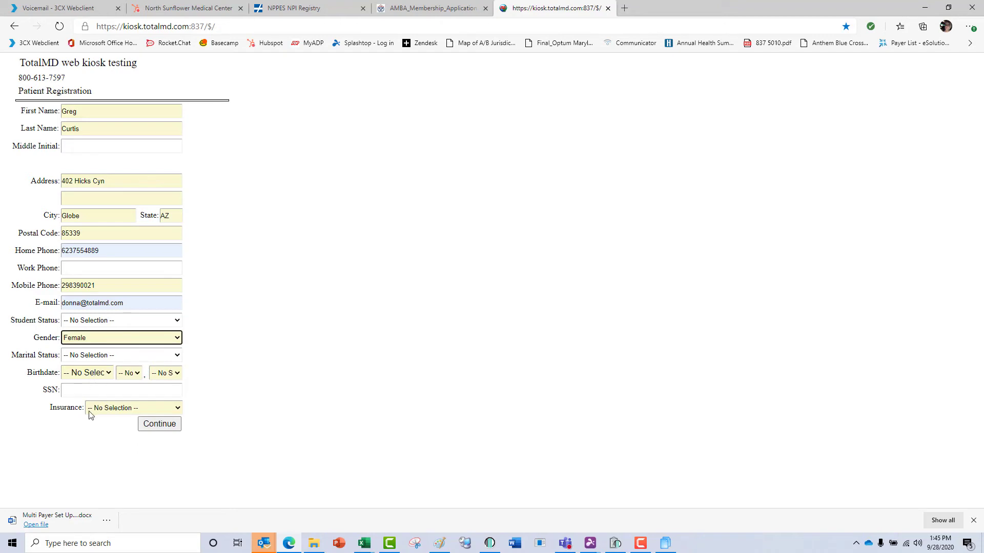
{"action": "left_click", "coordinate": [160, 427]}
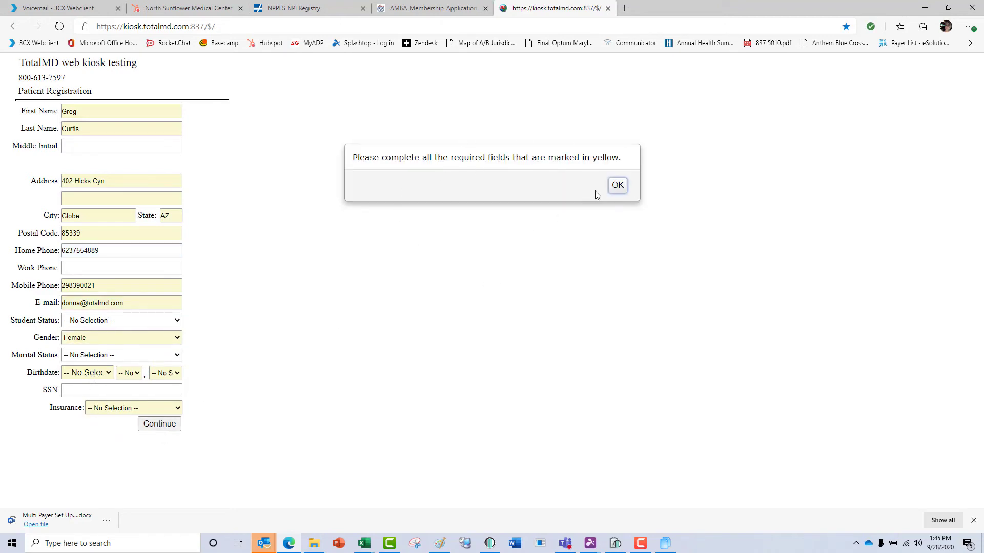
{"action": "left_click", "coordinate": [617, 186]}
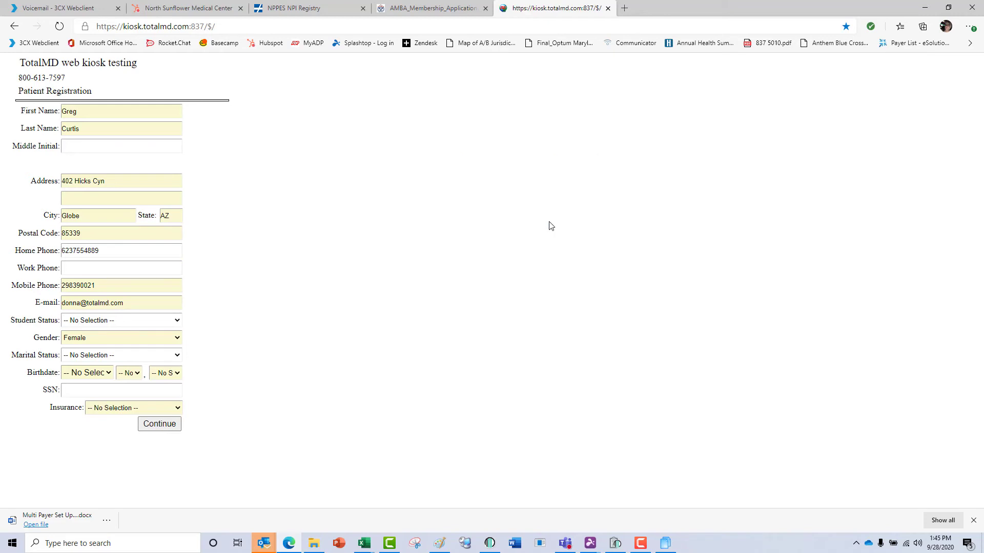
Set birthdate to February 16, 2019 and mark that the patient has 1 insurance plan.
{"action": "left_click", "coordinate": [99, 378]}
{"action": "left_click", "coordinate": [82, 405]}
{"action": "left_click", "coordinate": [129, 373]}
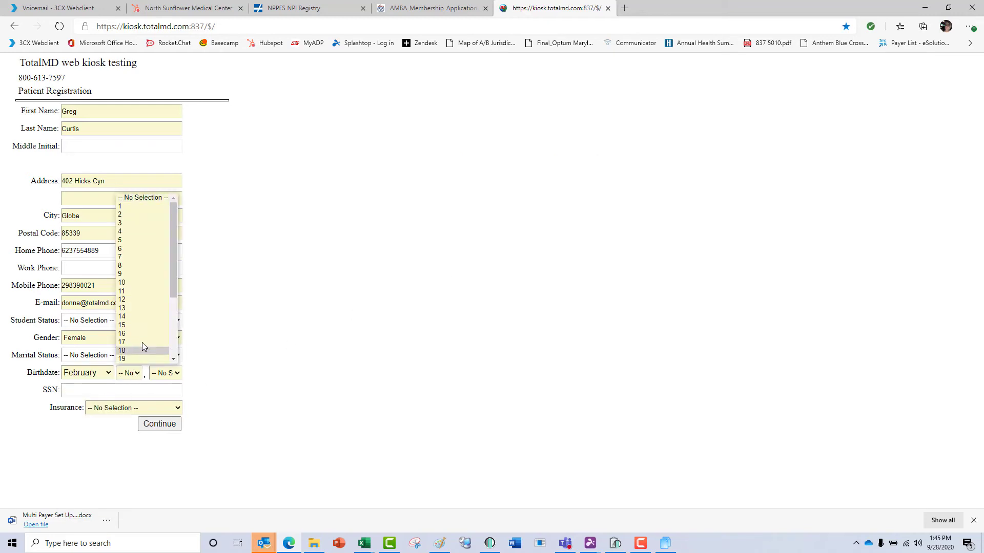
{"action": "left_click", "coordinate": [141, 334]}
{"action": "left_click", "coordinate": [165, 373]}
{"action": "left_click", "coordinate": [169, 215]}
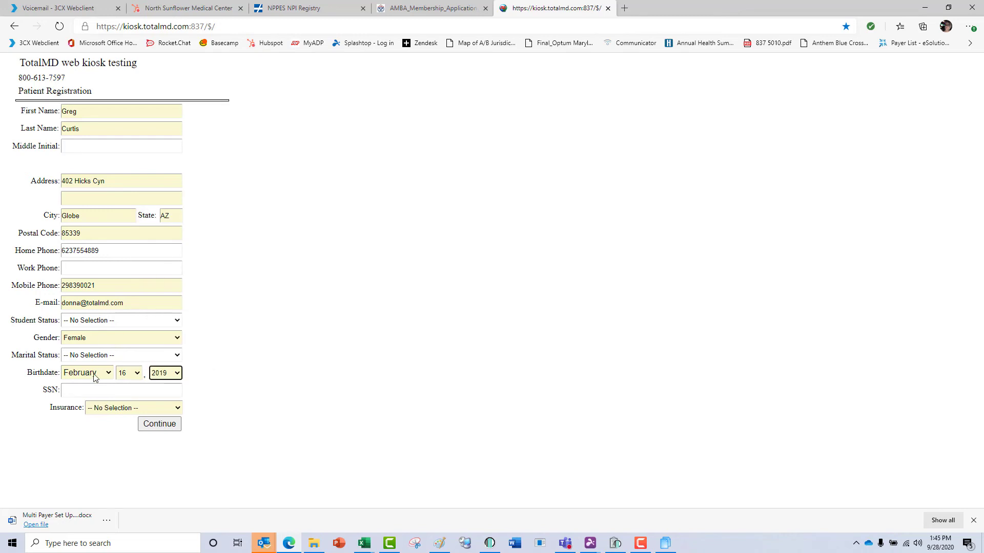
{"action": "left_click", "coordinate": [95, 409]}
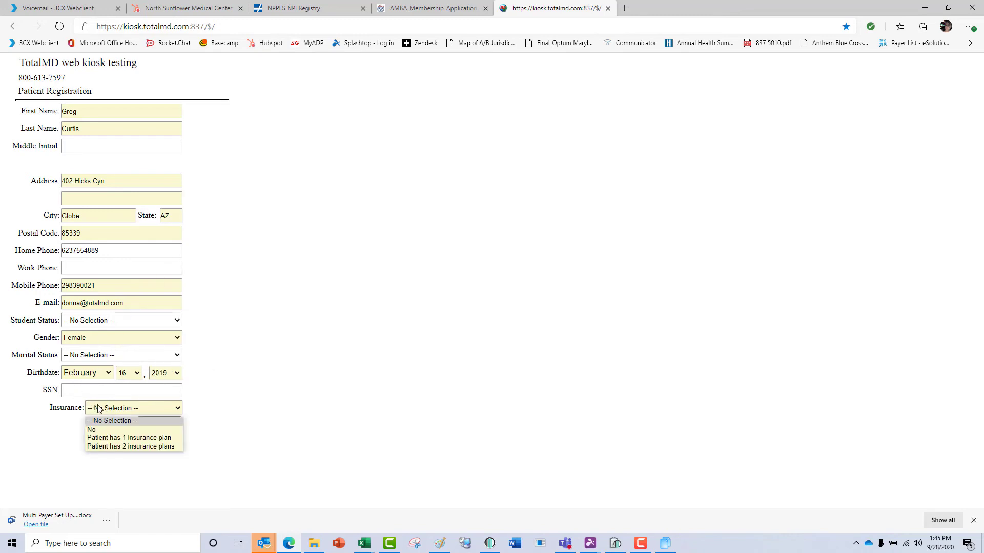
{"action": "left_click", "coordinate": [118, 438]}
{"action": "left_click", "coordinate": [155, 426]}
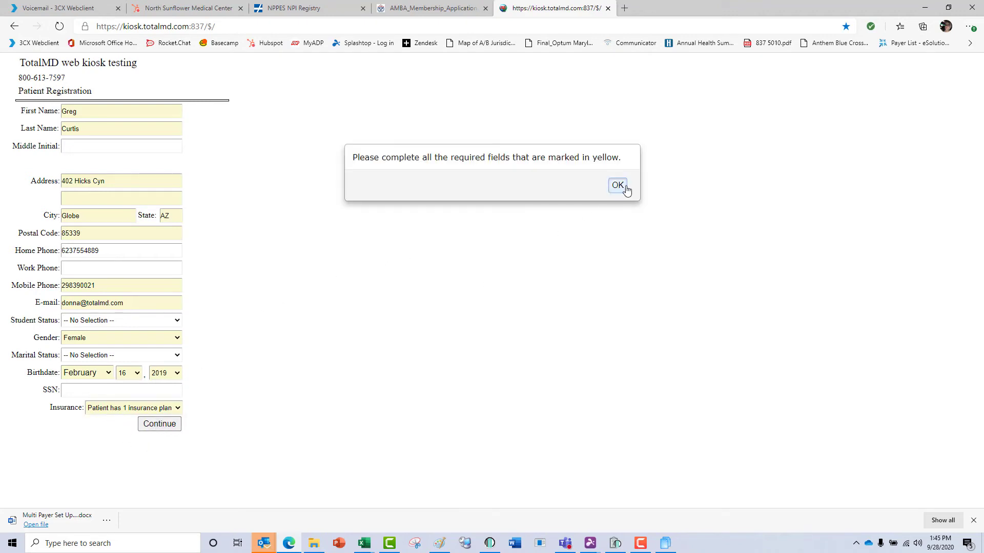
{"action": "left_click", "coordinate": [617, 185]}
Enter the second address line and submit the registration form.
{"action": "left_click", "coordinate": [126, 203]}
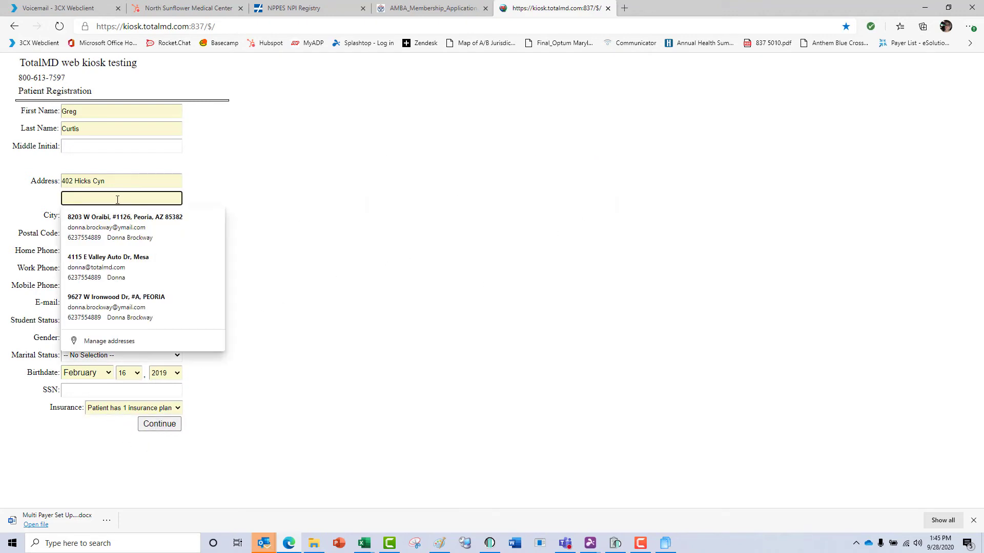
{"action": "type", "text": "#2"}
{"action": "left_click", "coordinate": [164, 429]}
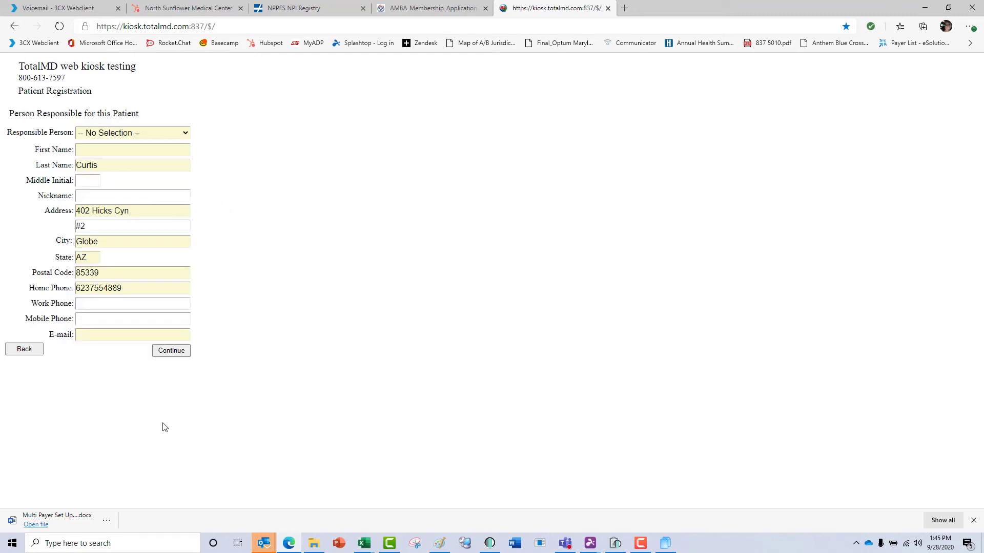
Set Person Responsible to The Patient, after briefly switching to Someone Else.
{"action": "left_click", "coordinate": [180, 134]}
{"action": "left_click", "coordinate": [169, 155]}
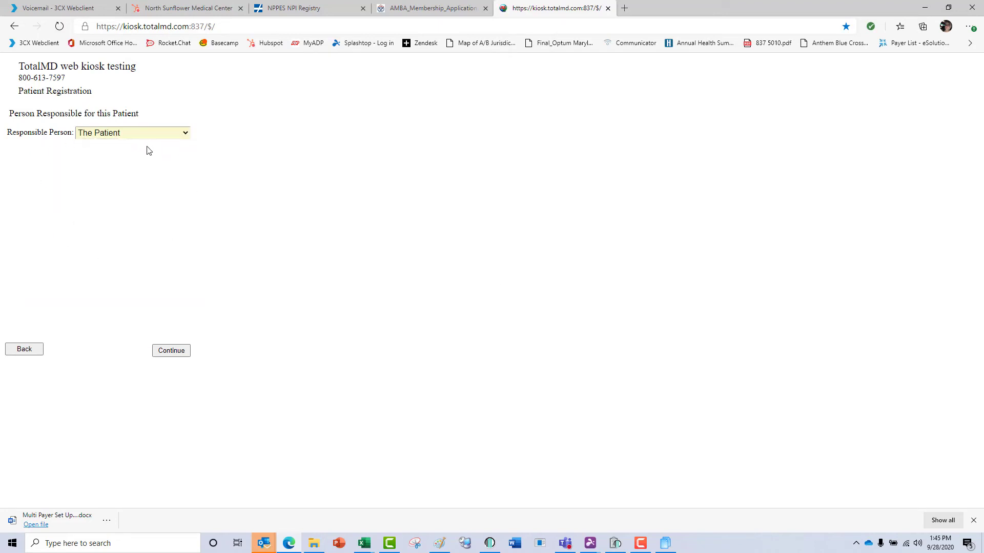
{"action": "left_click", "coordinate": [179, 133]}
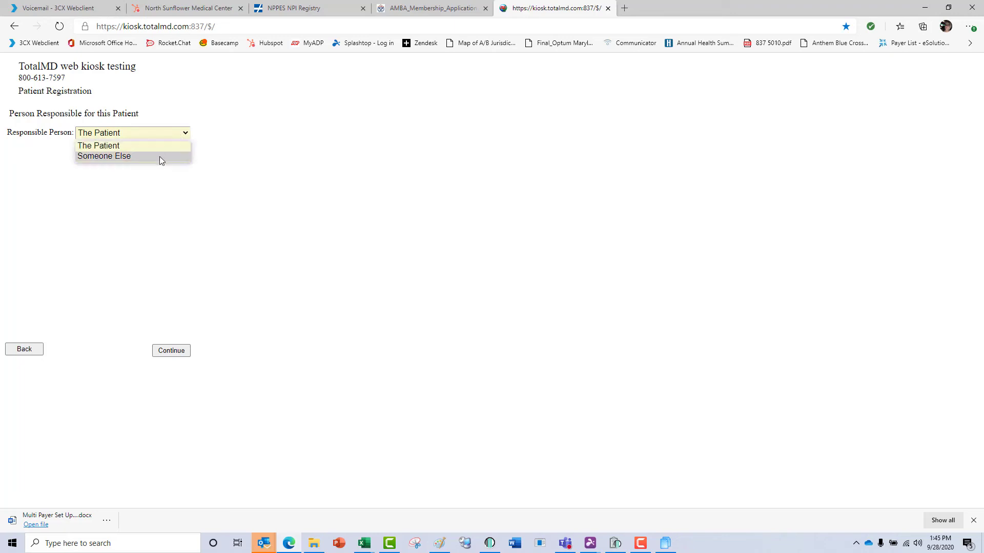
{"action": "left_click", "coordinate": [159, 156]}
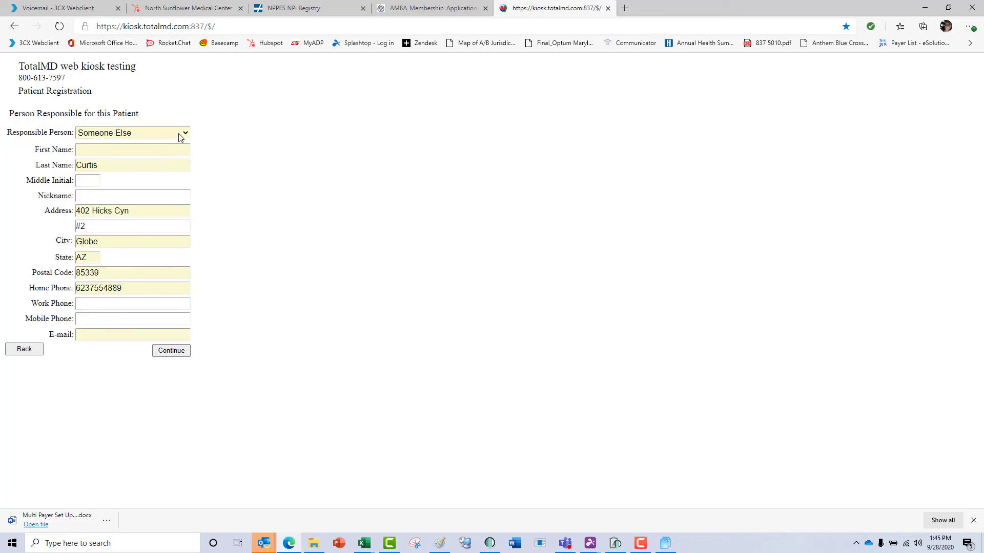
{"action": "left_click", "coordinate": [180, 135]}
{"action": "left_click", "coordinate": [174, 144]}
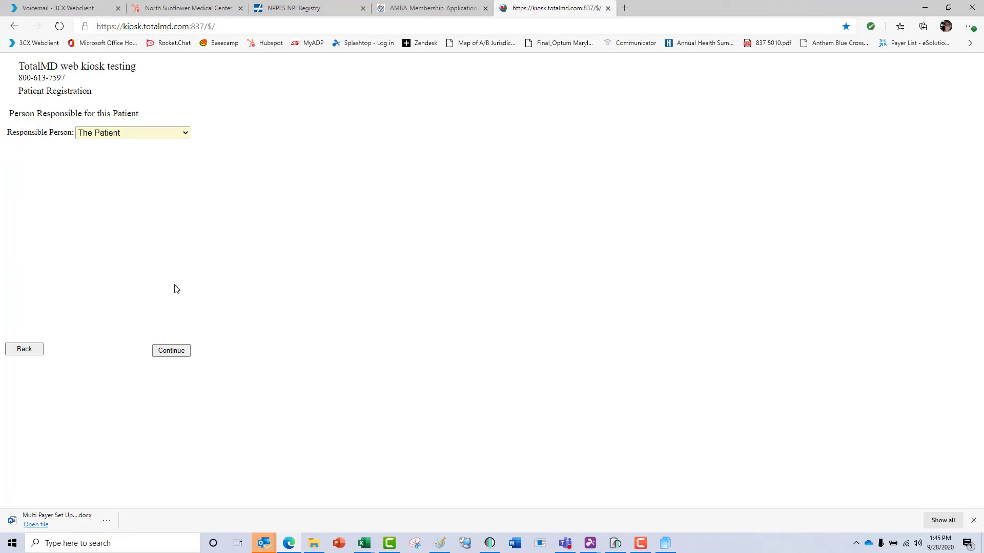
Make the patient the subscriber and enter employer TotalMD, insurer UHC, subscriber ID and group number.
{"action": "left_click", "coordinate": [171, 353]}
{"action": "left_click", "coordinate": [175, 125]}
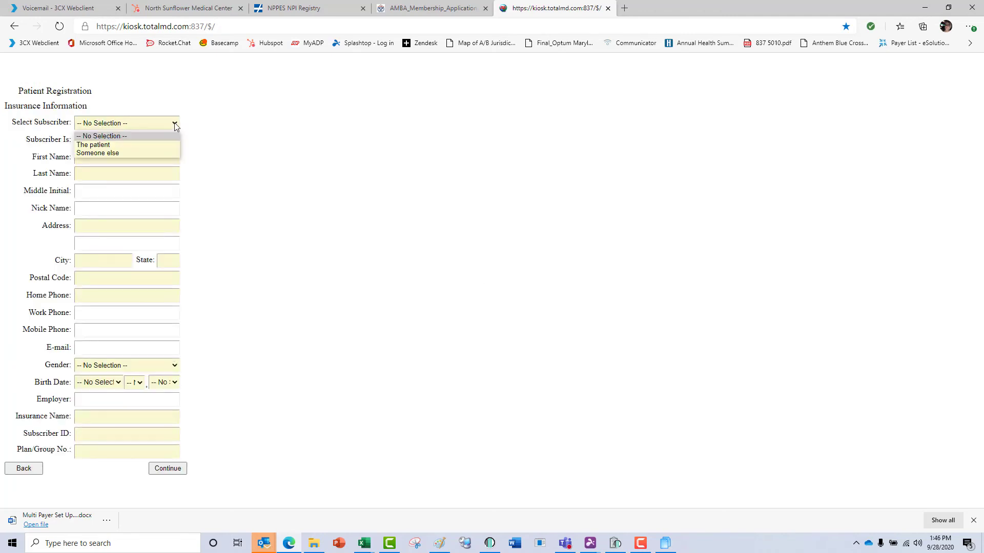
{"action": "left_click", "coordinate": [152, 145]}
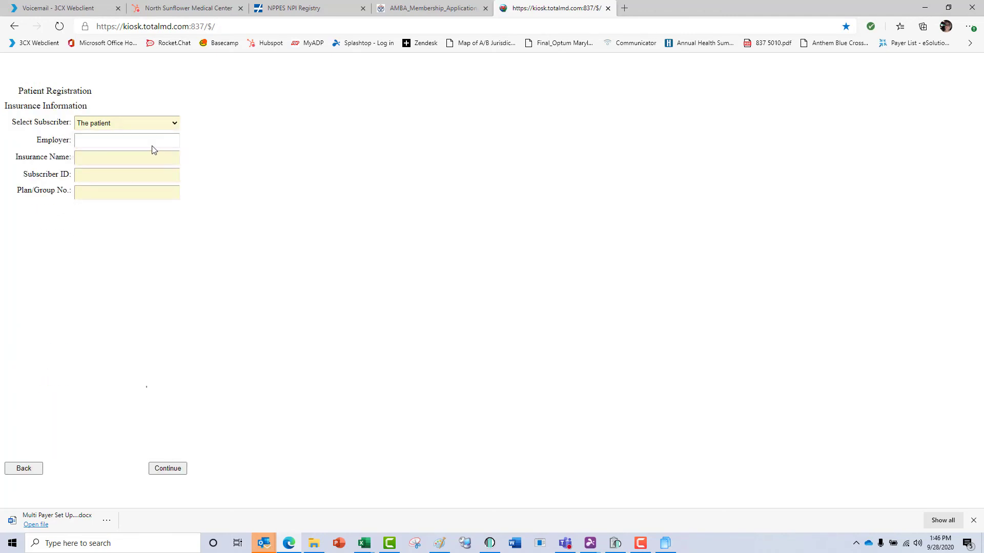
{"action": "left_click", "coordinate": [149, 139]}
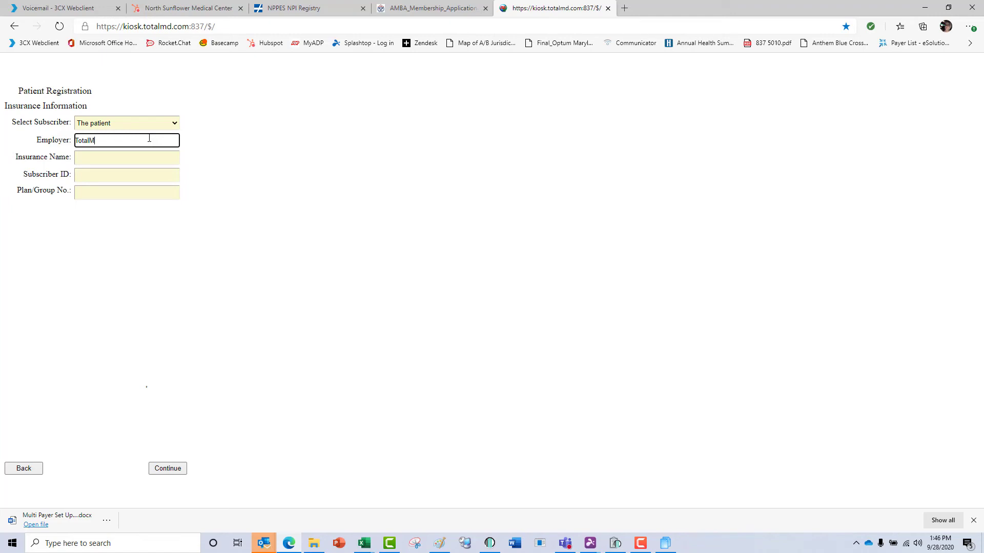
{"action": "key", "text": "Tab"}
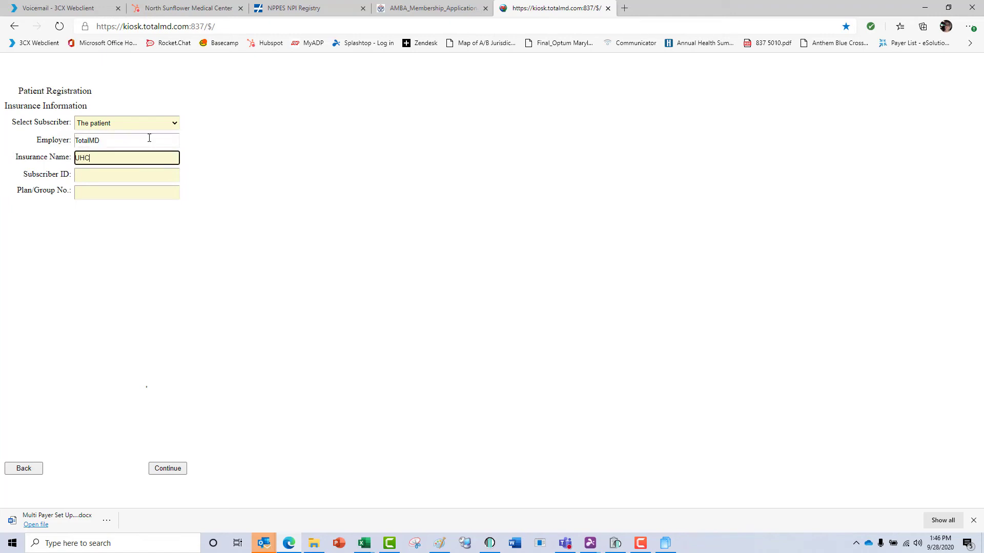
{"action": "key", "text": "Tab"}
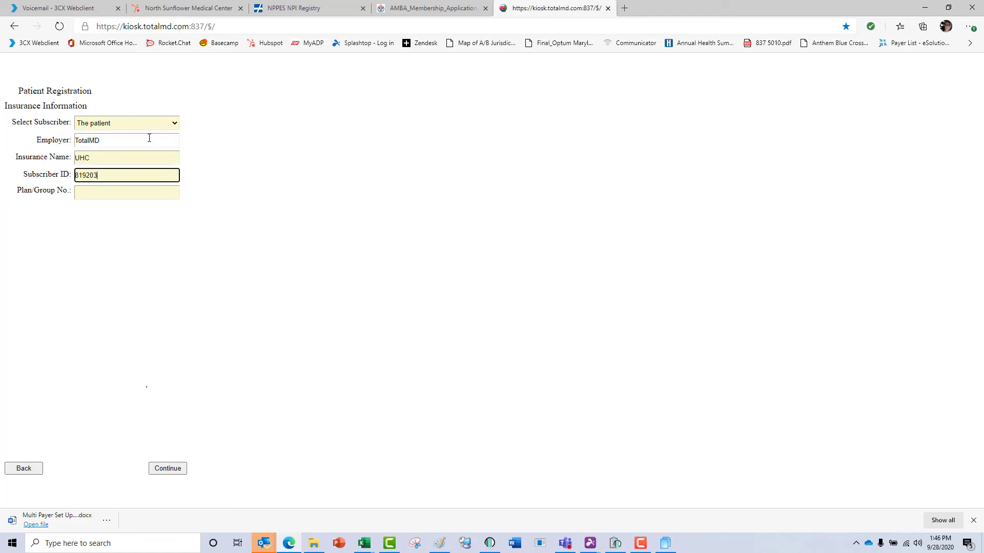
{"action": "key", "text": "Tab"}
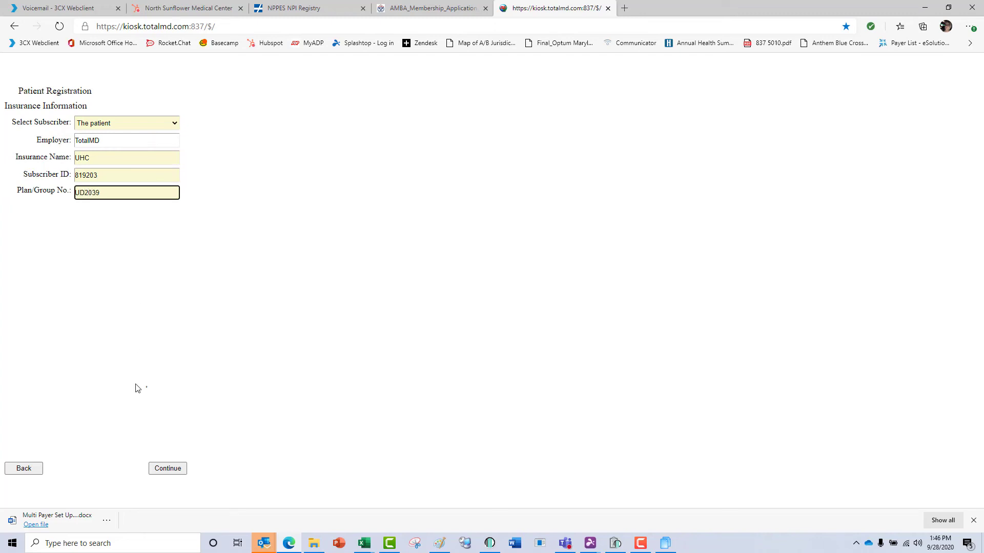
{"action": "left_click", "coordinate": [160, 469]}
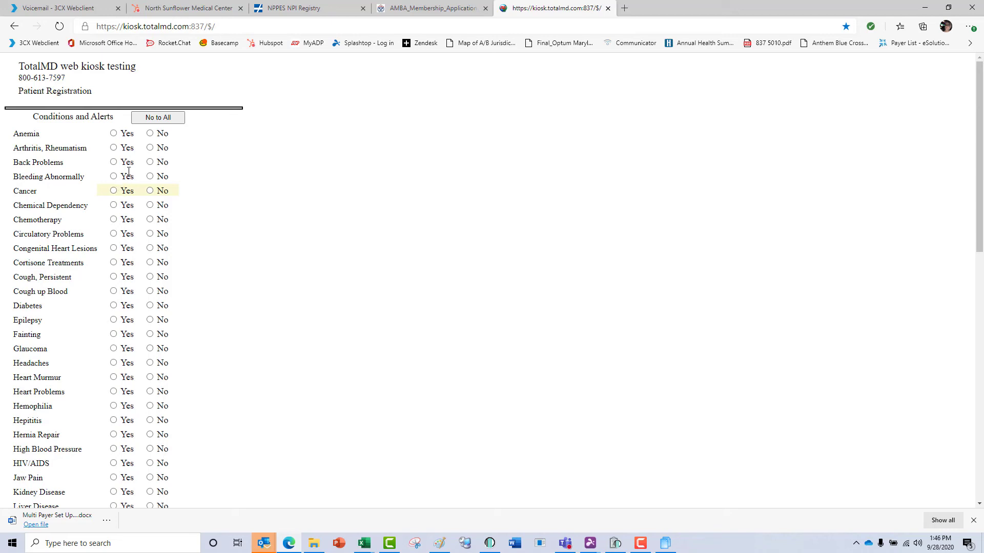
Answer No to all conditions except Cancer, Headaches, High Blood Pressure and Kidney Disease, then continue.
{"action": "left_click", "coordinate": [161, 121]}
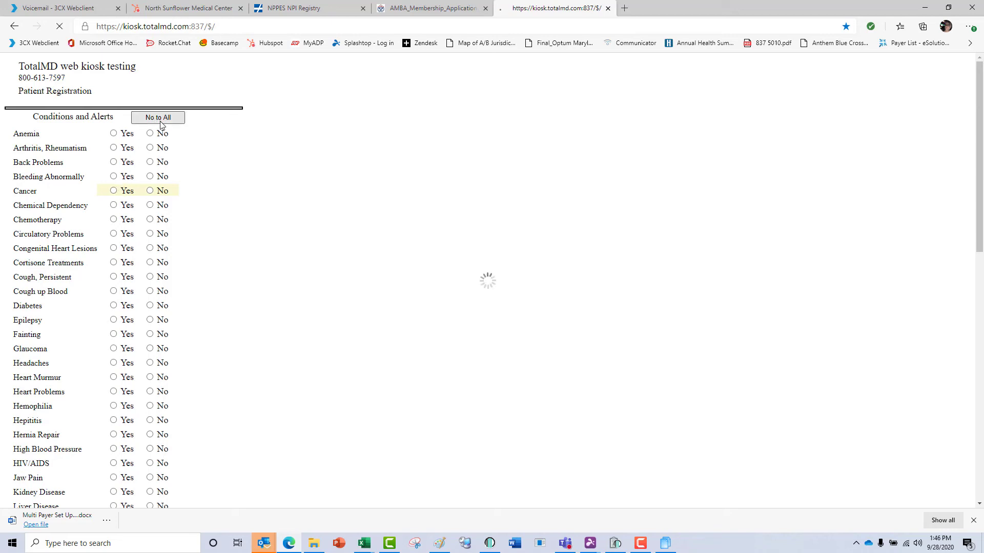
{"action": "left_click", "coordinate": [113, 191]}
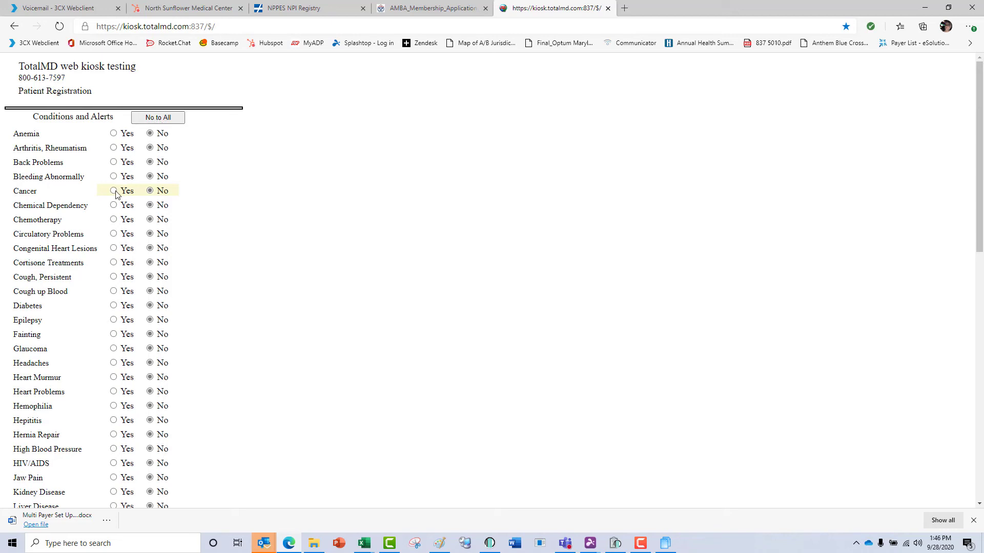
{"action": "left_click", "coordinate": [114, 363]}
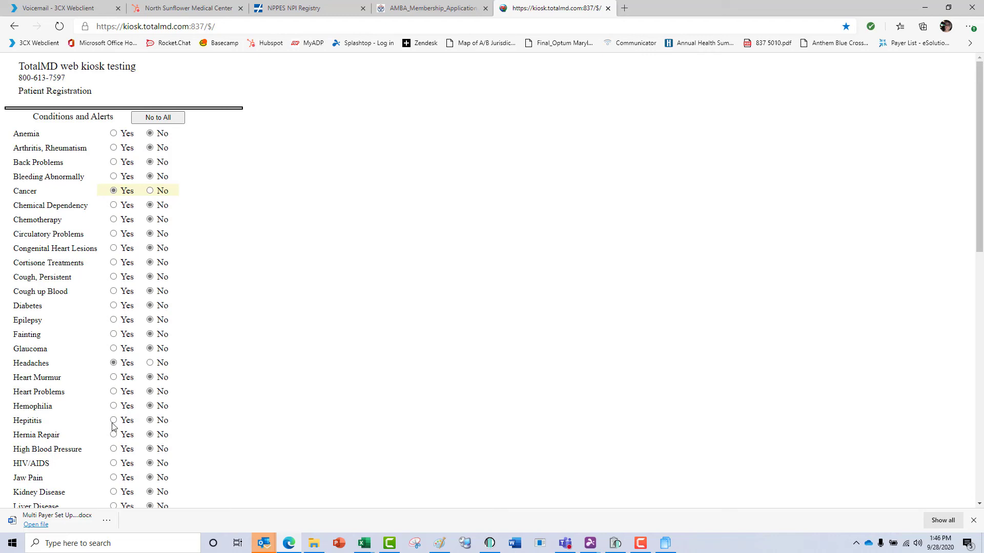
{"action": "left_click", "coordinate": [116, 450]}
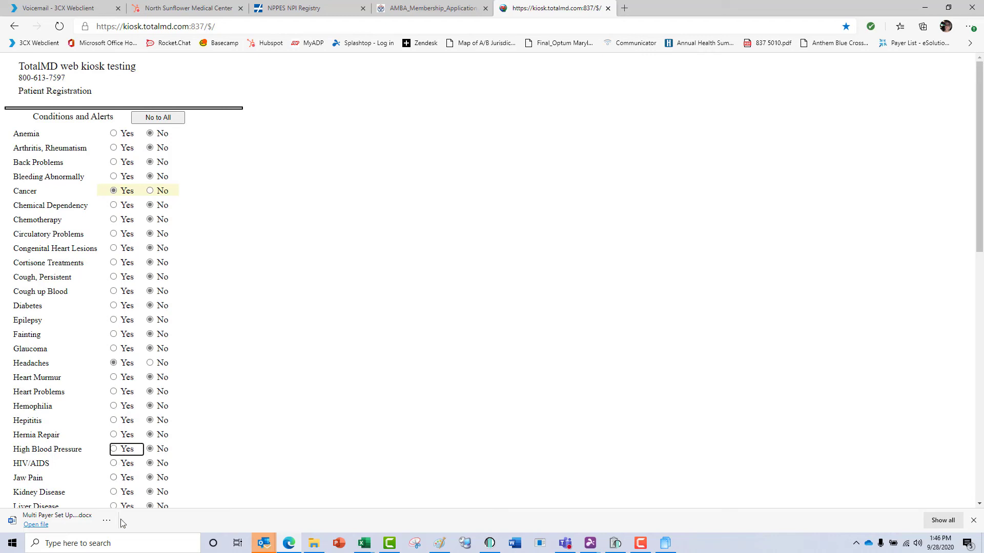
{"action": "left_click", "coordinate": [114, 493]}
{"action": "left_click_drag", "start_coordinate": [977, 239], "coordinate": [954, 502]}
{"action": "left_click", "coordinate": [302, 502]}
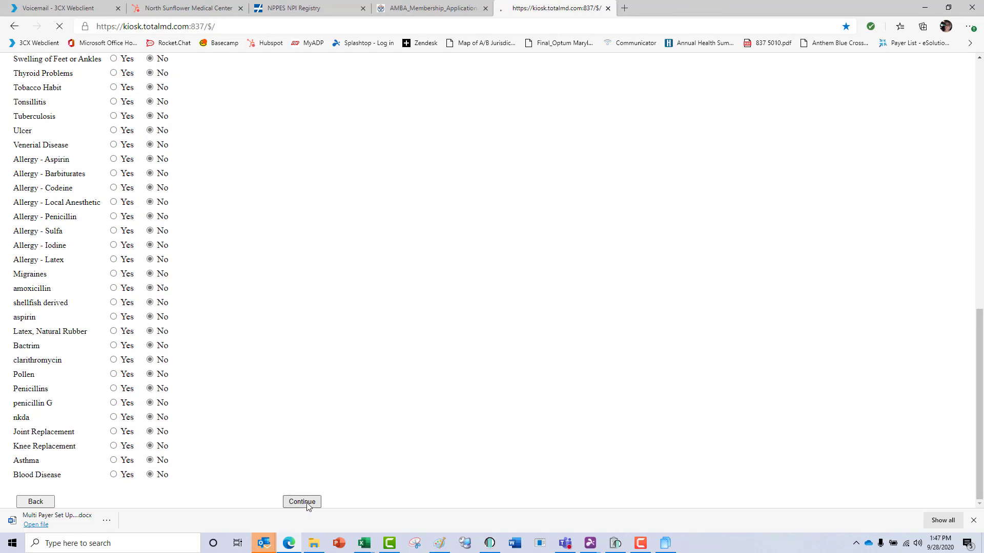
{"action": "scroll", "coordinate": [148, 162], "scroll_direction": "down", "scroll_amount": 3}
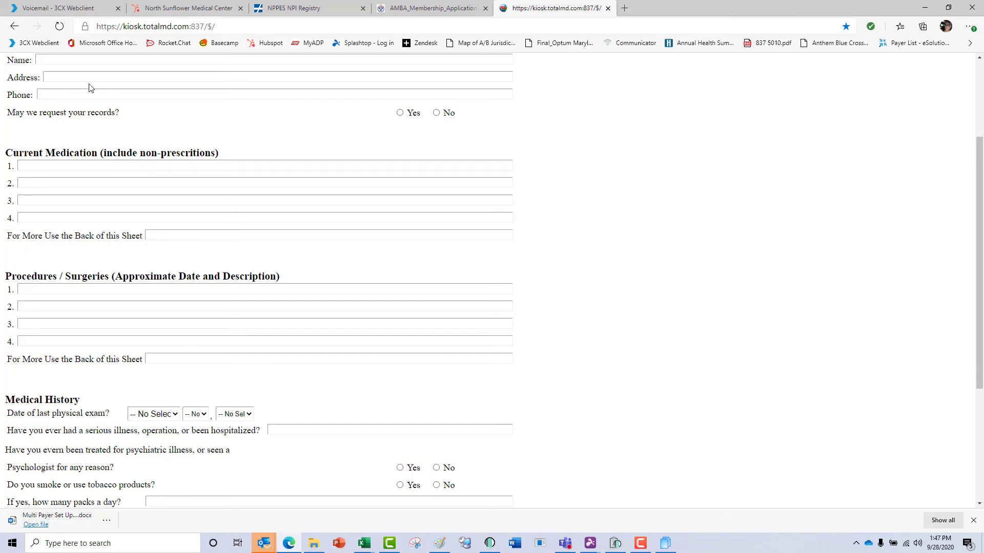
Scroll to the bottom of the medical history page and continue to the mental health consent page.
{"action": "scroll", "coordinate": [150, 214], "scroll_direction": "down", "scroll_amount": 4}
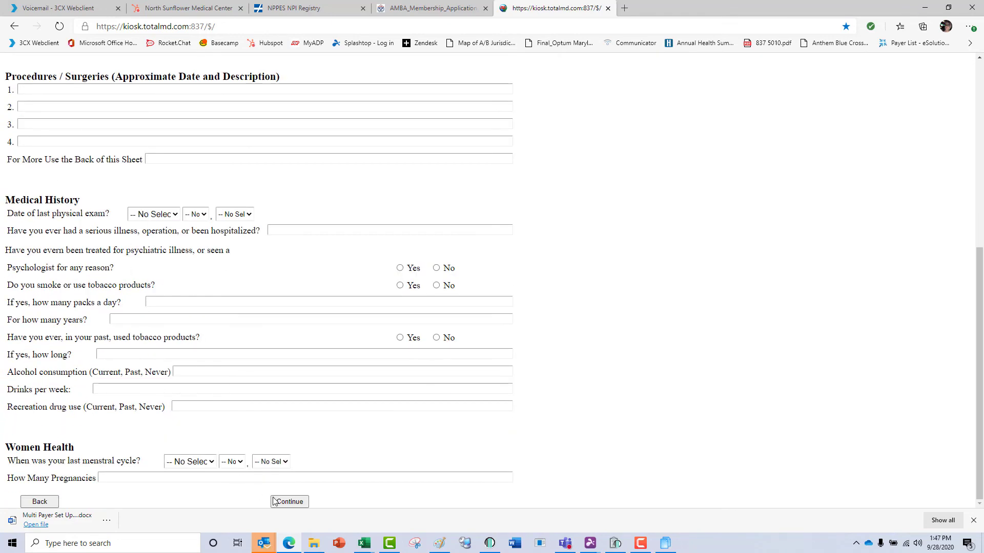
{"action": "left_click", "coordinate": [288, 500]}
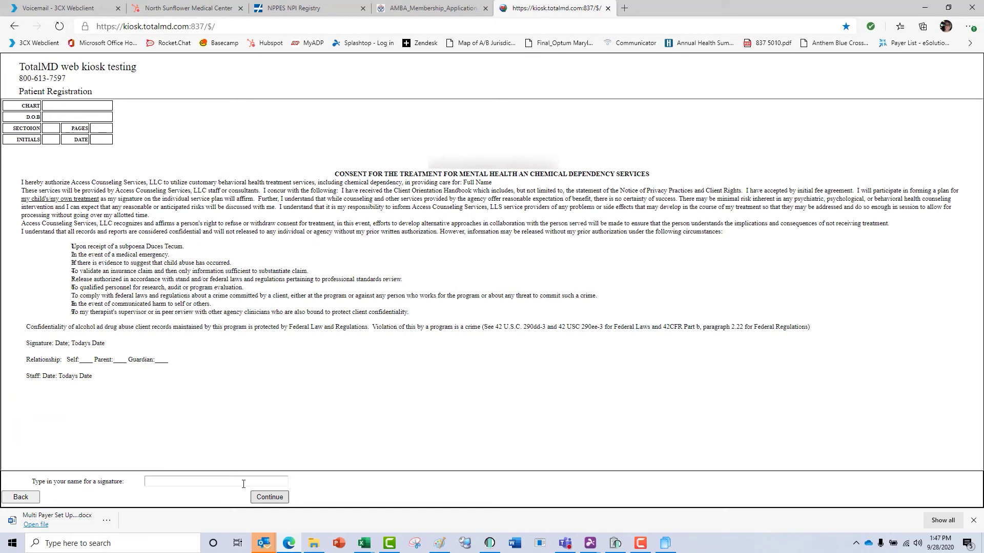
Pass the treatment consent page and sign the financial policy page with the patient's name.
{"action": "left_click", "coordinate": [198, 480]}
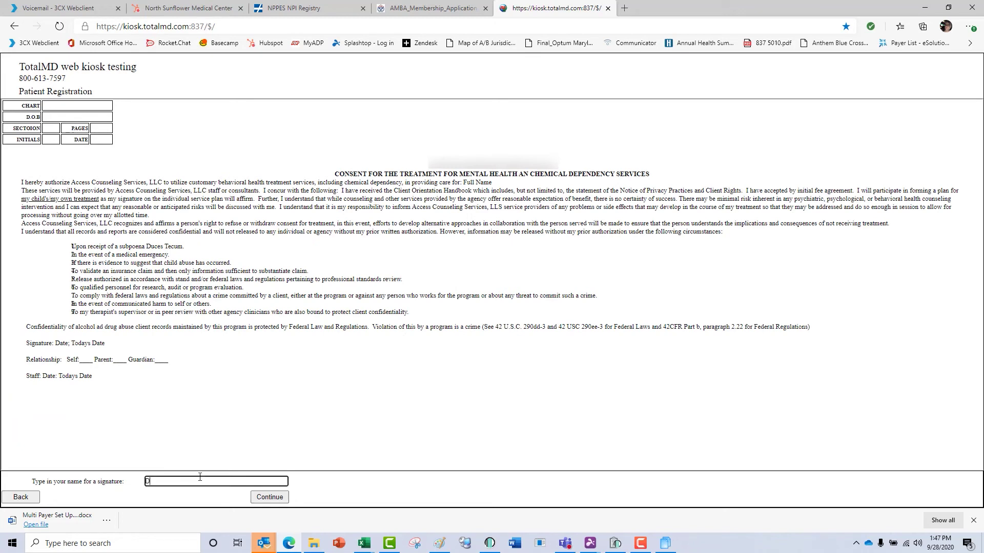
{"action": "left_click", "coordinate": [268, 498]}
{"action": "left_click", "coordinate": [268, 498]}
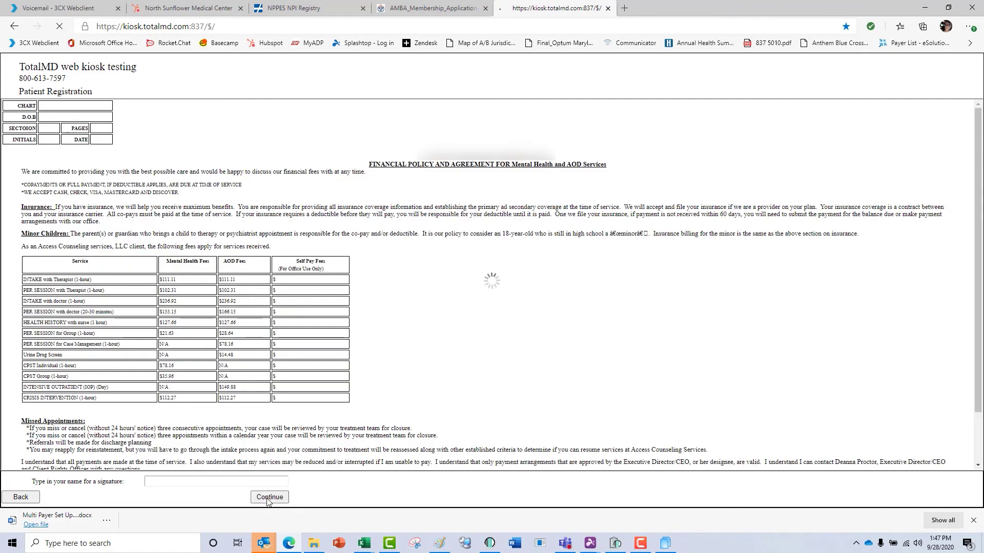
{"action": "left_click", "coordinate": [615, 185]}
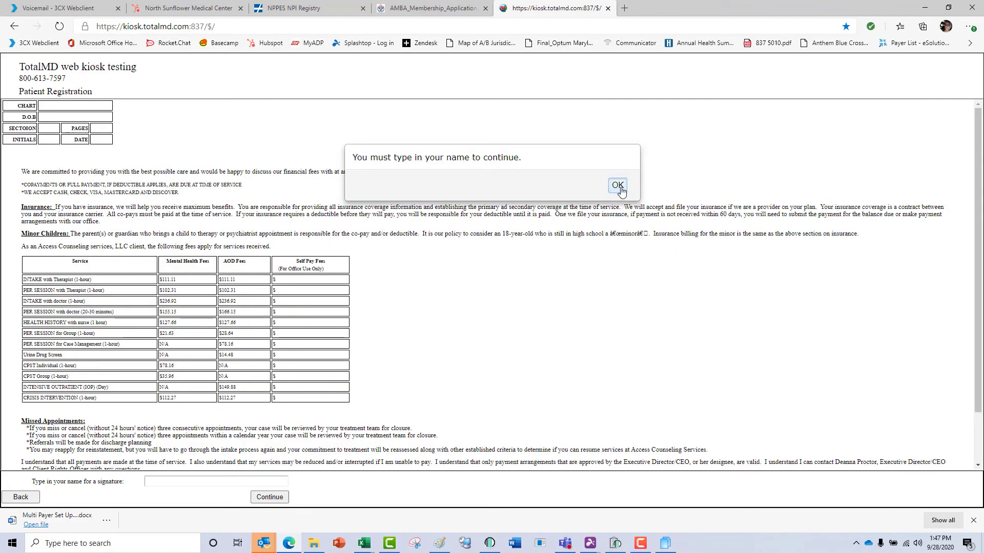
{"action": "left_click", "coordinate": [213, 481]}
{"action": "type", "text": "D"}
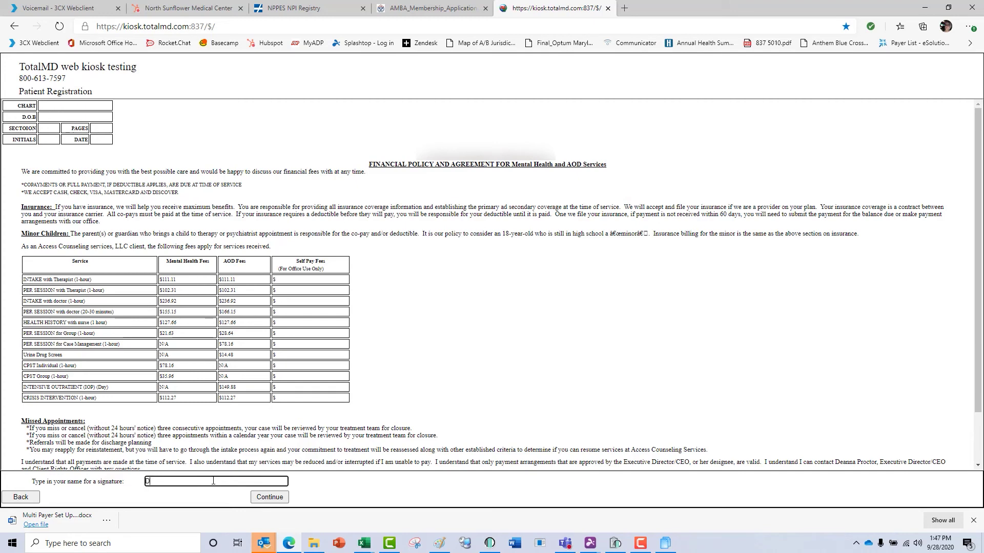
{"action": "type", "text": "onna"}
{"action": "left_click", "coordinate": [262, 496]}
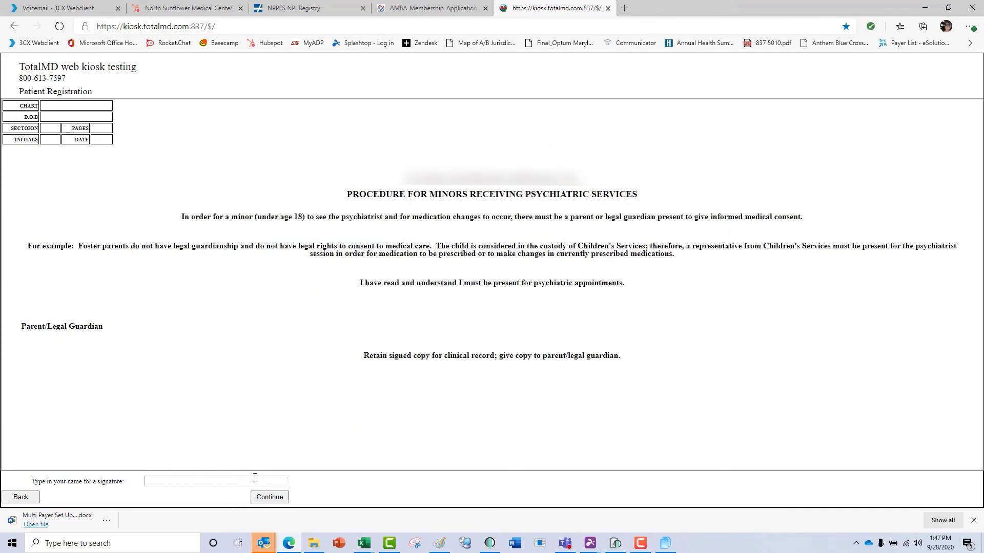
Pass the minors page, sign the privacy notice with the patient's name, and submit the registration.
{"action": "left_click", "coordinate": [263, 496]}
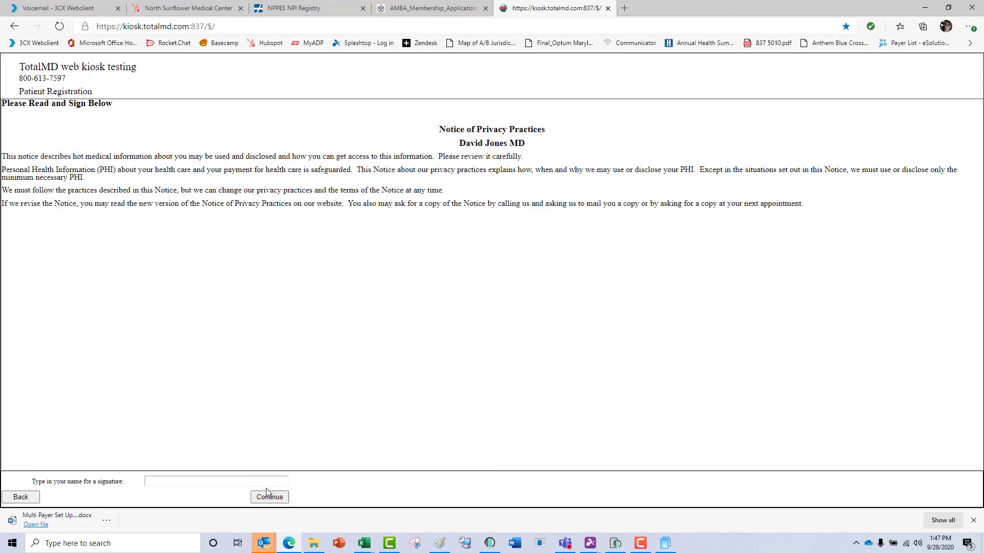
{"action": "left_click", "coordinate": [266, 493]}
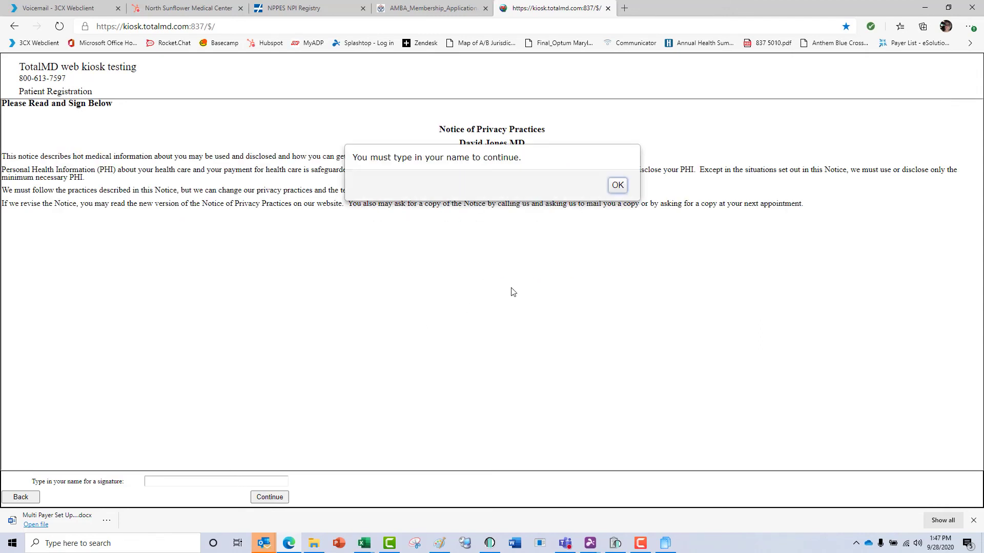
{"action": "left_click", "coordinate": [618, 185]}
{"action": "left_click", "coordinate": [254, 479]}
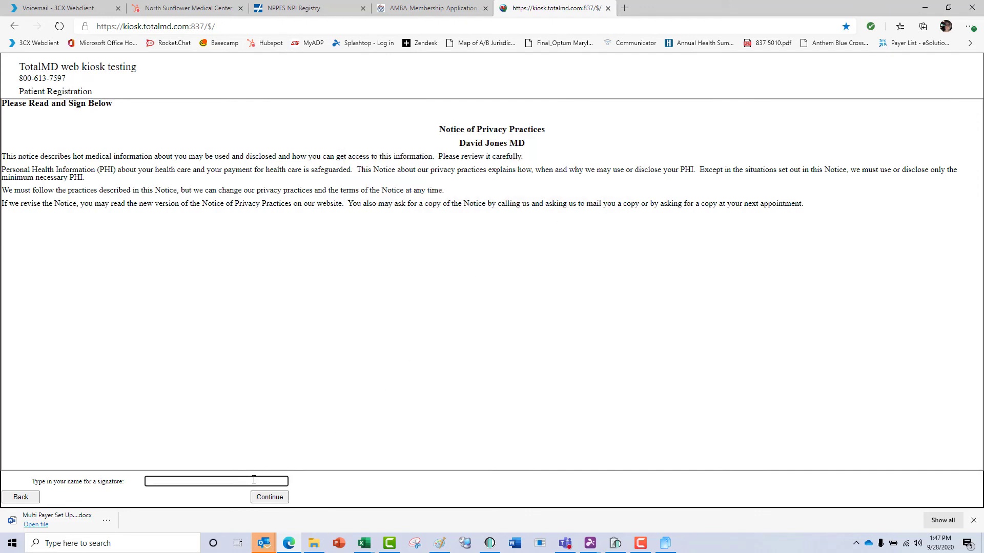
{"action": "type", "text": "Donna"}
{"action": "left_click", "coordinate": [266, 498]}
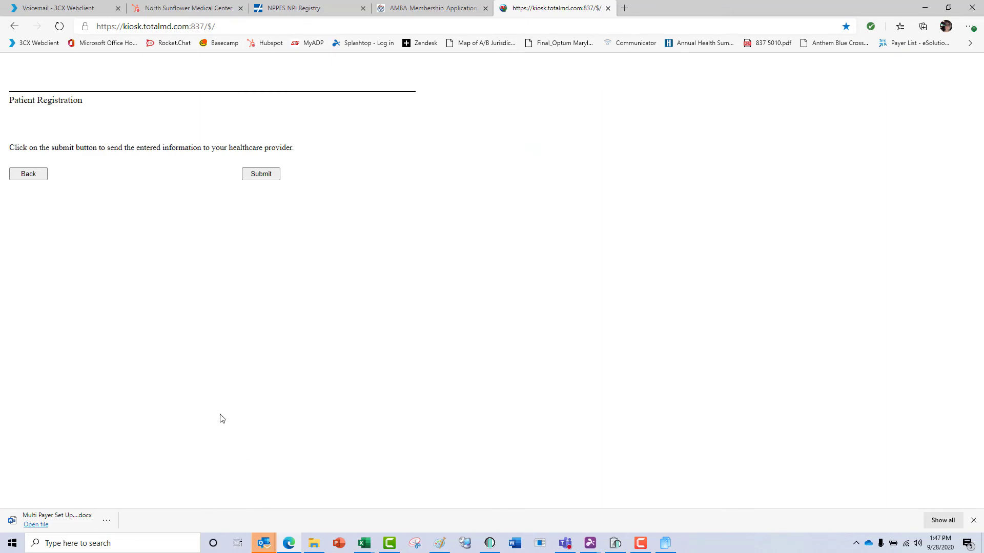
{"action": "left_click", "coordinate": [258, 176]}
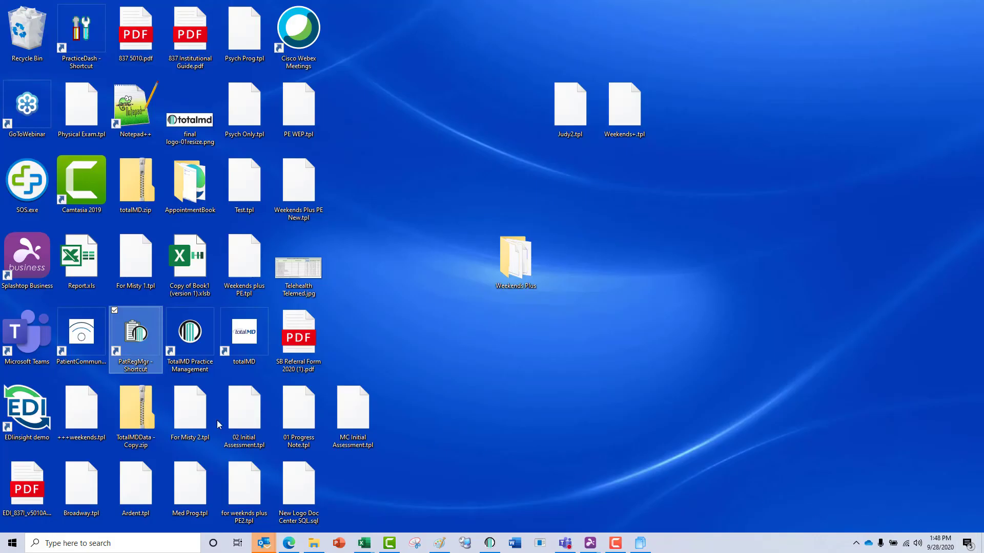
In PatRegMgr, download the 9/28/2020 8:48 PM kiosk submission and review its registration details.
{"action": "double_click", "coordinate": [143, 348]}
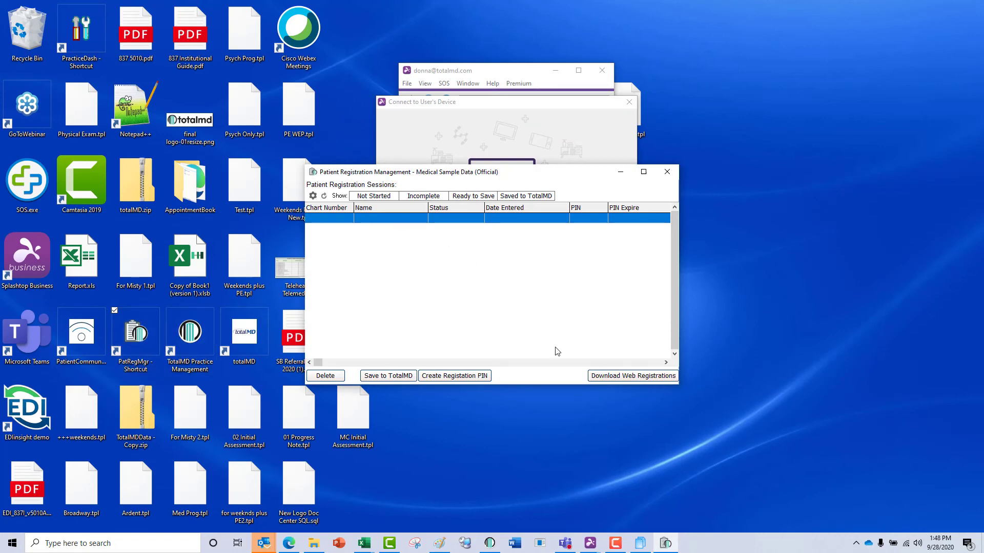
{"action": "left_click", "coordinate": [604, 378]}
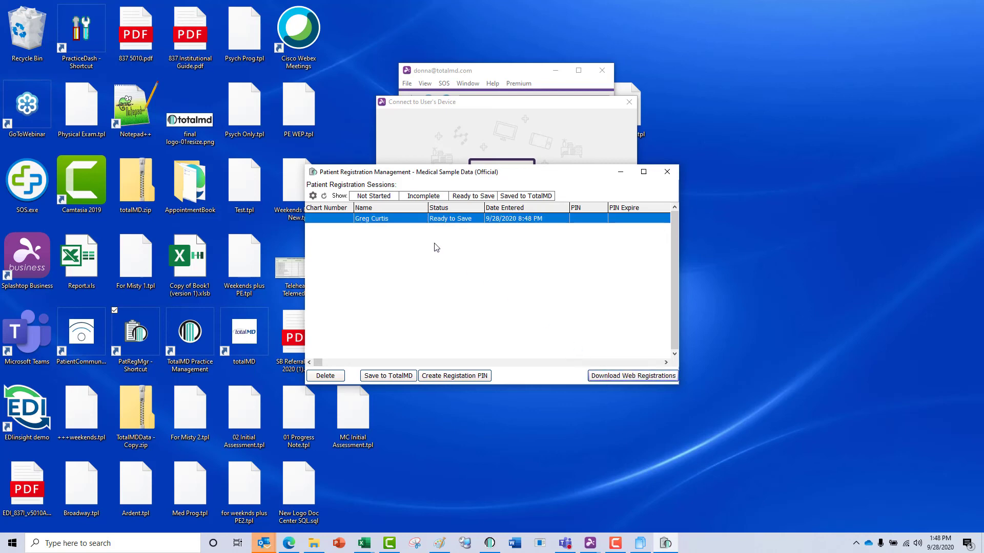
{"action": "double_click", "coordinate": [381, 220]}
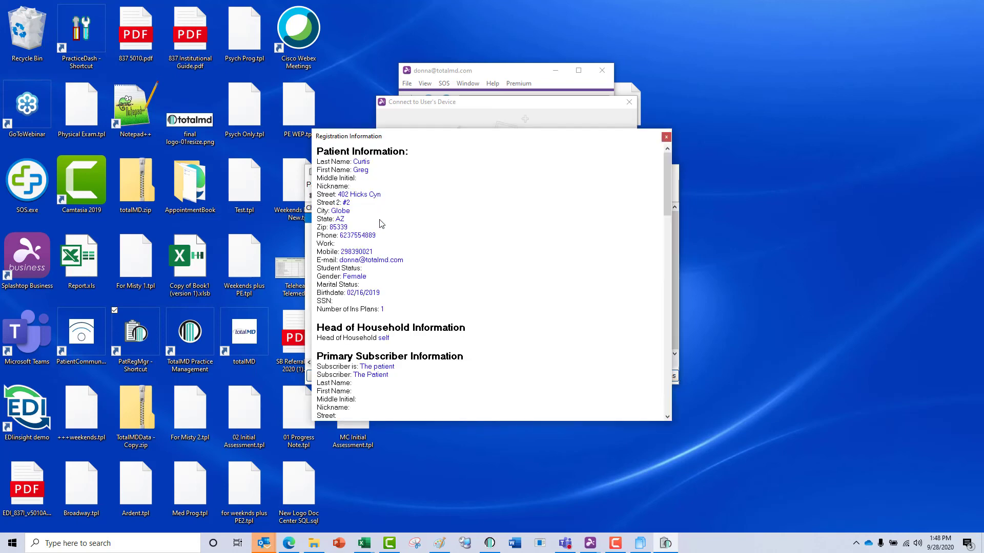
{"action": "scroll", "coordinate": [405, 191], "scroll_direction": "down", "scroll_amount": 6}
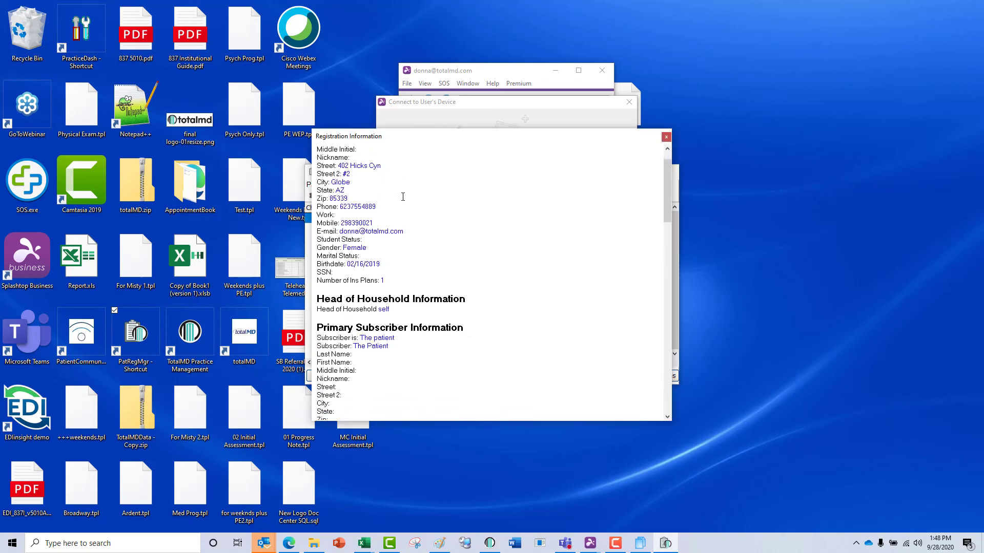
{"action": "scroll", "coordinate": [397, 211], "scroll_direction": "down", "scroll_amount": 15}
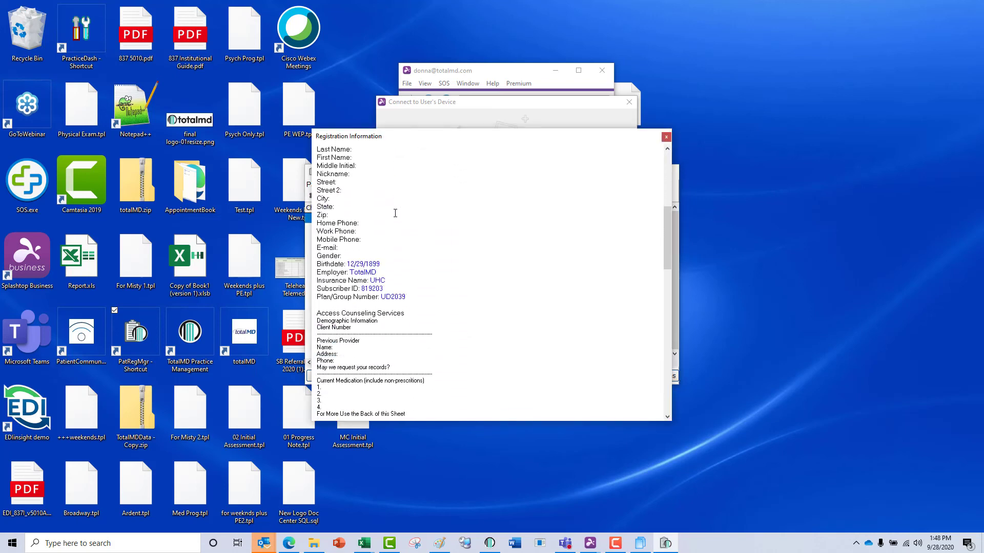
{"action": "scroll", "coordinate": [394, 216], "scroll_direction": "down", "scroll_amount": 11}
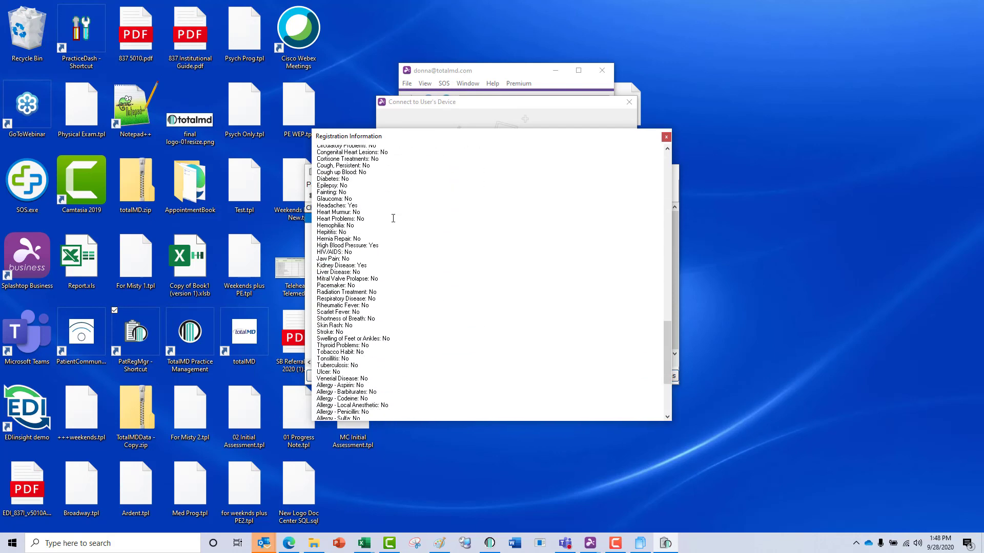
{"action": "left_click", "coordinate": [666, 137]}
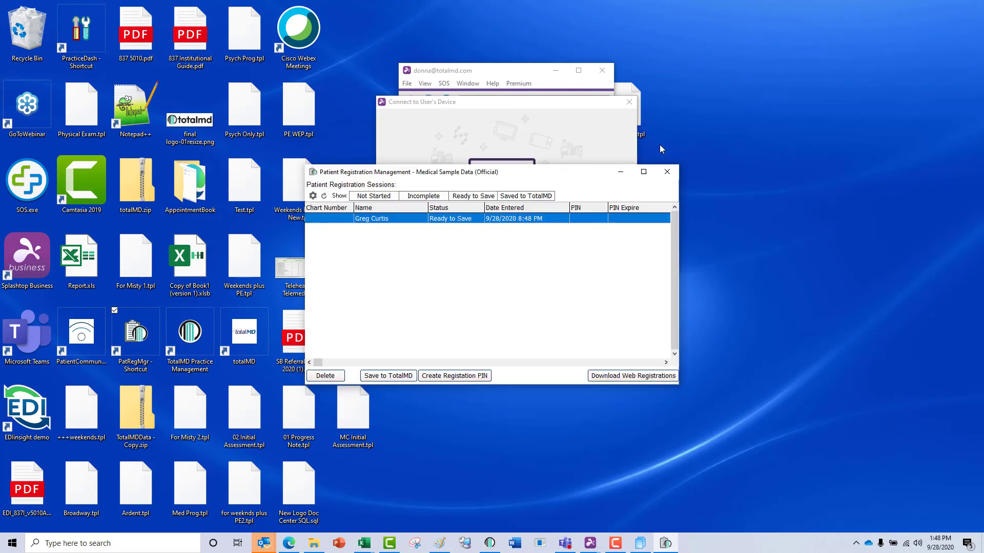
Save as a new patient, excluding empty nickname, middle initial, work phone, marital status, birth date and SS# fields.
{"action": "left_click", "coordinate": [395, 377]}
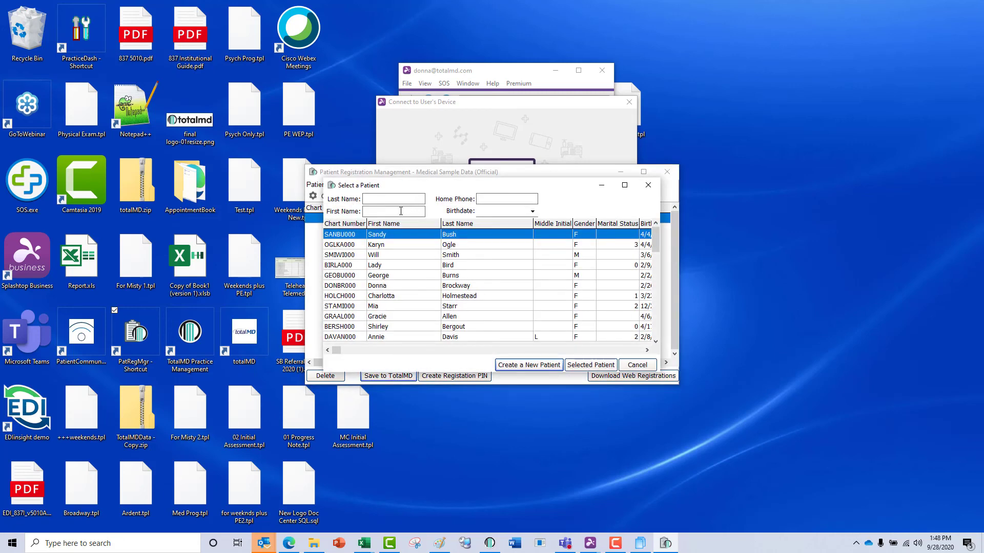
{"action": "left_click", "coordinate": [510, 369]}
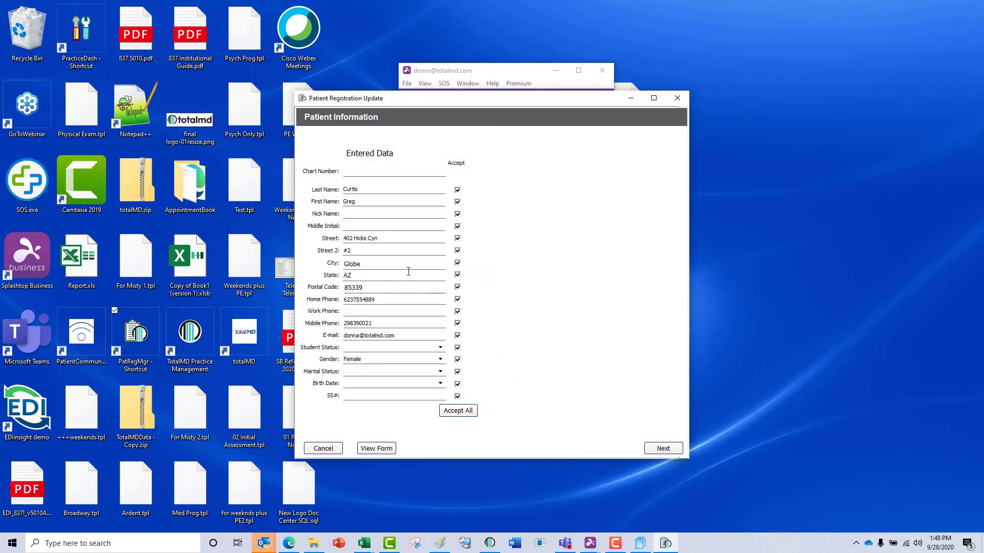
{"action": "left_click", "coordinate": [457, 214]}
{"action": "left_click", "coordinate": [458, 226]}
{"action": "left_click", "coordinate": [457, 312]}
{"action": "left_click", "coordinate": [458, 372]}
{"action": "left_click", "coordinate": [458, 384]}
{"action": "left_click", "coordinate": [458, 396]}
Pass head of household, mark UHC as a new insurance plan copying coverage, then cancel.
{"action": "left_click", "coordinate": [670, 450]}
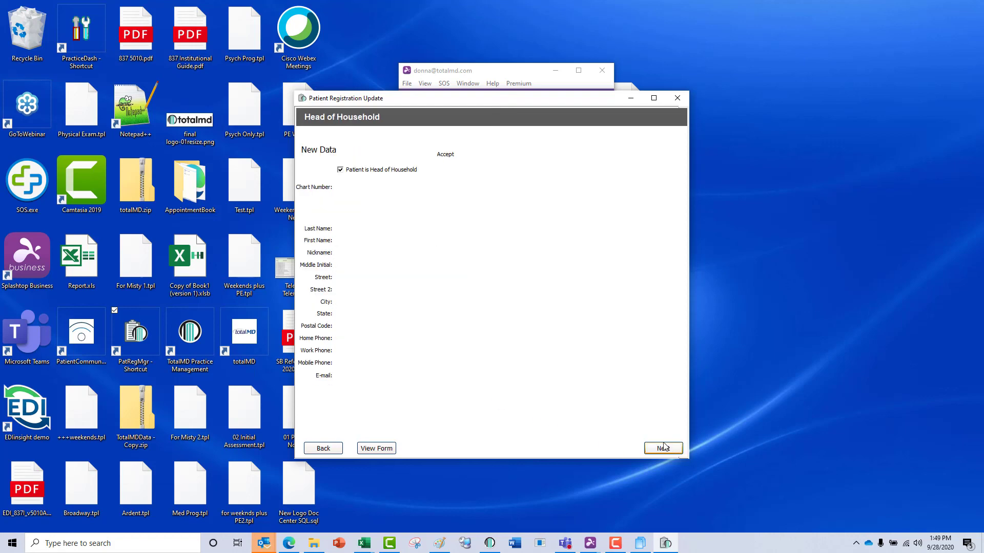
{"action": "left_click", "coordinate": [669, 451]}
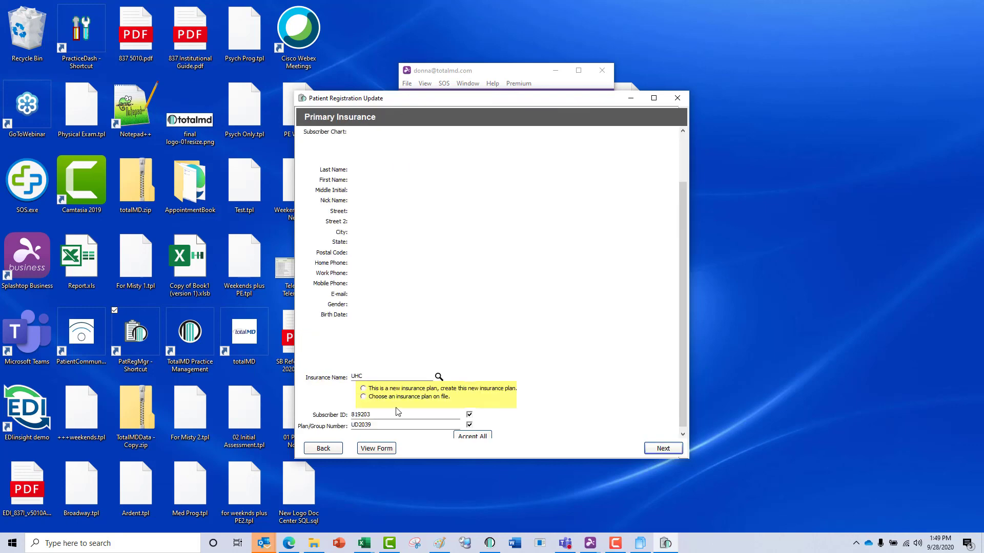
{"action": "left_click", "coordinate": [364, 389]}
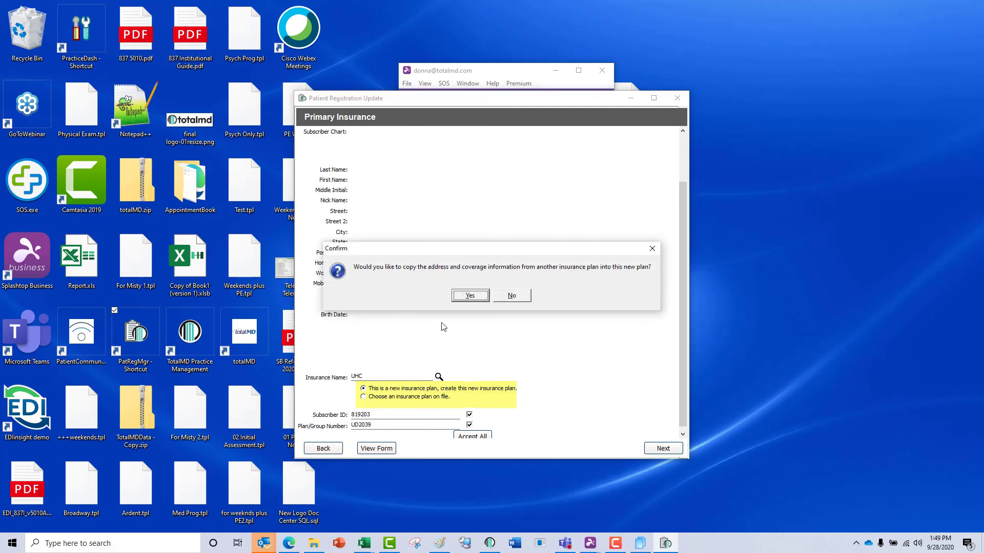
{"action": "left_click", "coordinate": [470, 295]}
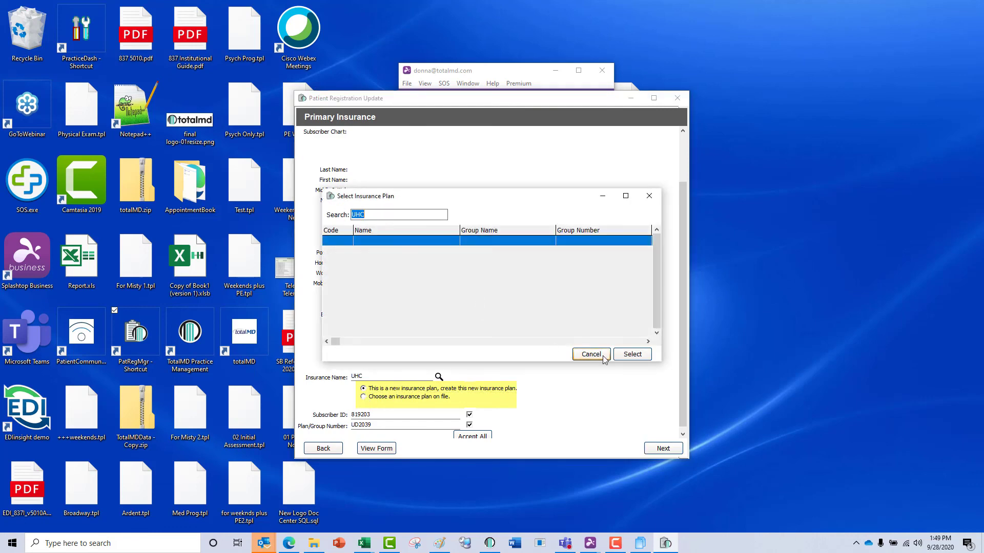
{"action": "left_click", "coordinate": [603, 358]}
{"action": "left_click", "coordinate": [677, 98]}
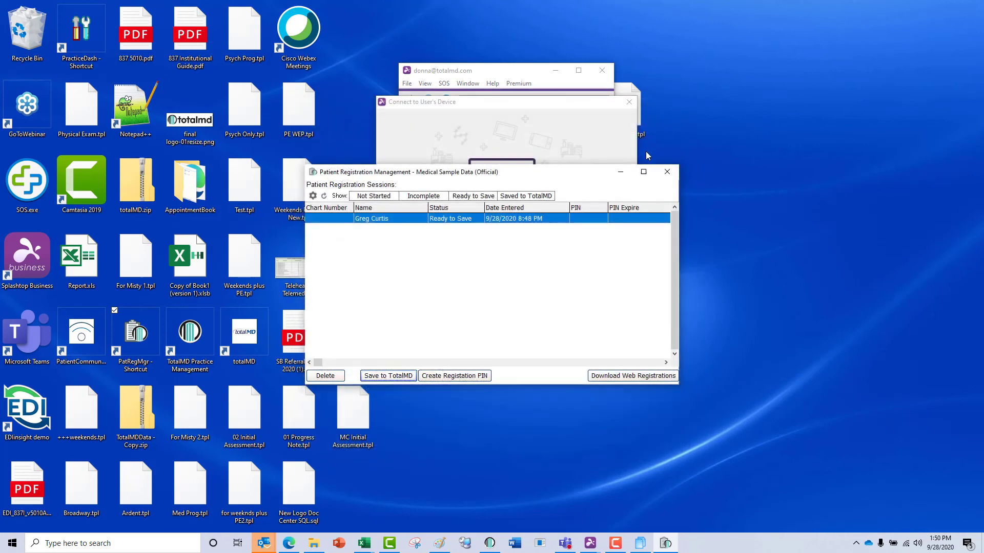